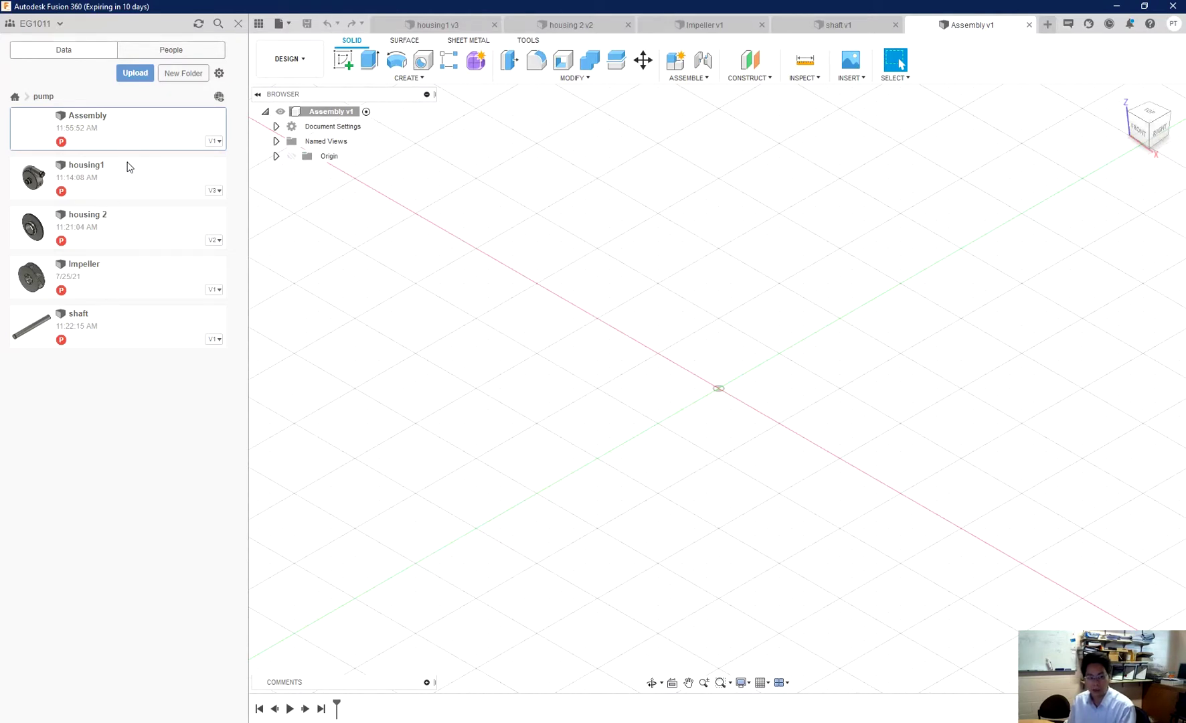
Insert housing1 from the Data panel into the assembly at its default position
left_click(121, 186)
left_click_drag(115, 190, 670, 347)
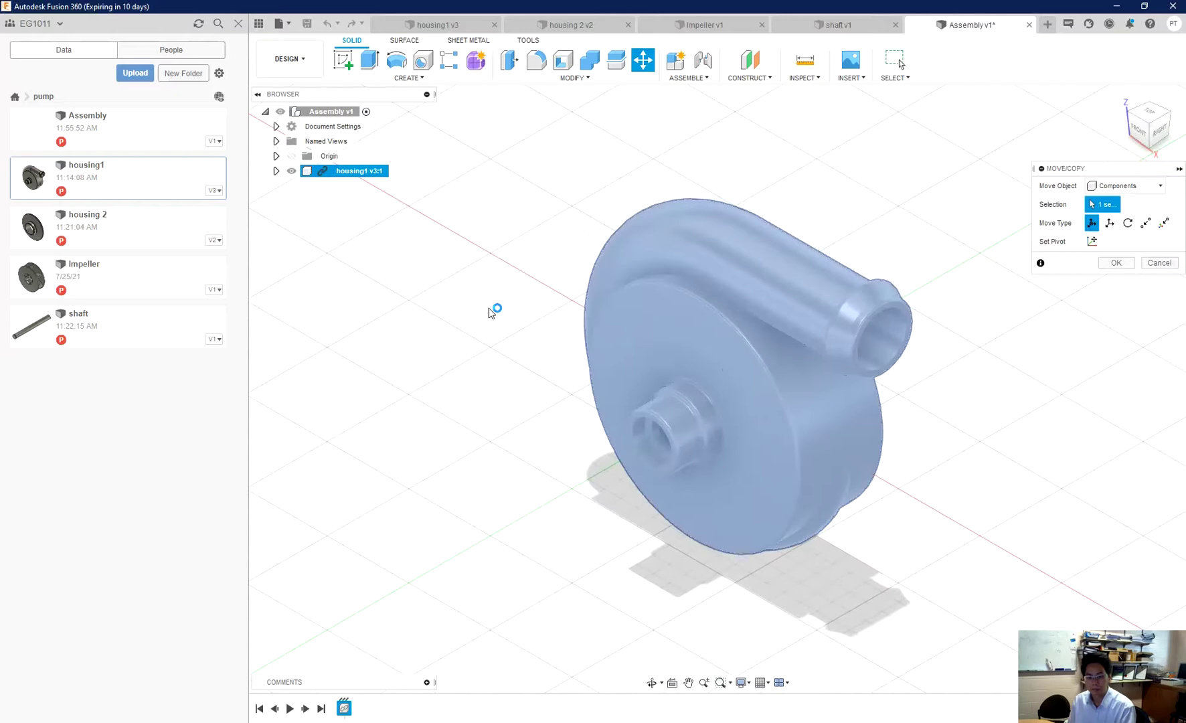
left_click(1103, 397)
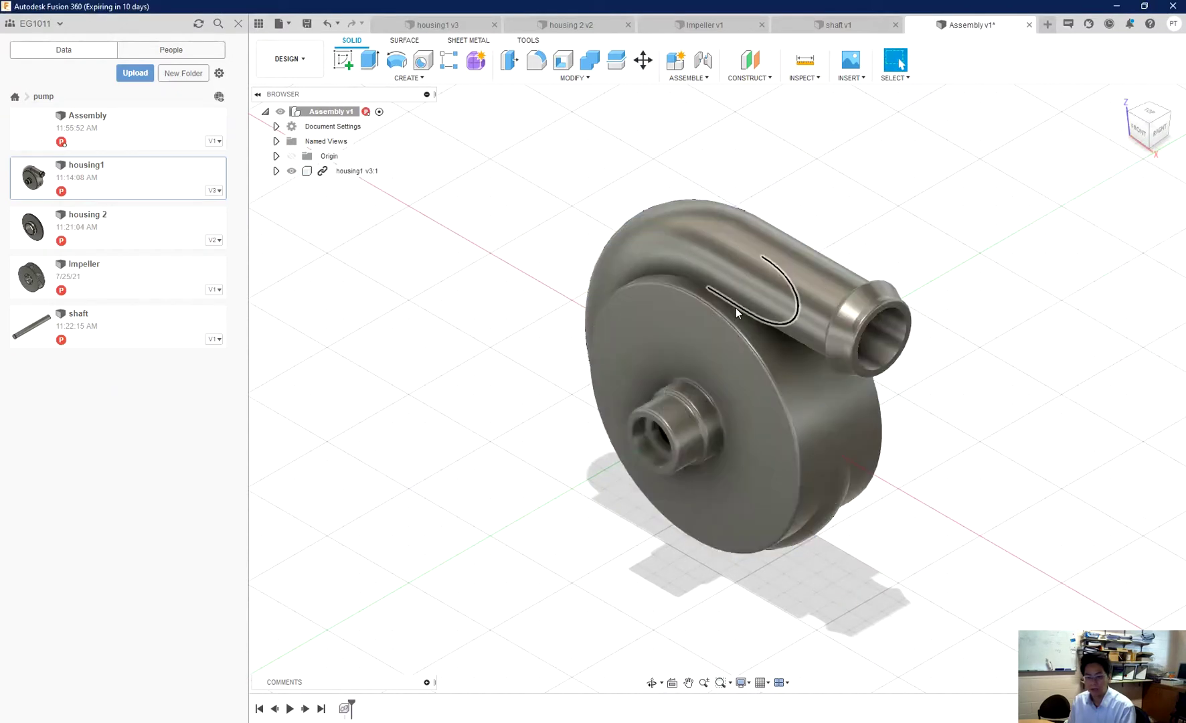
Insert housing 2 and drag it 150 mm along Y away from housing1
left_click_drag(104, 227, 873, 359)
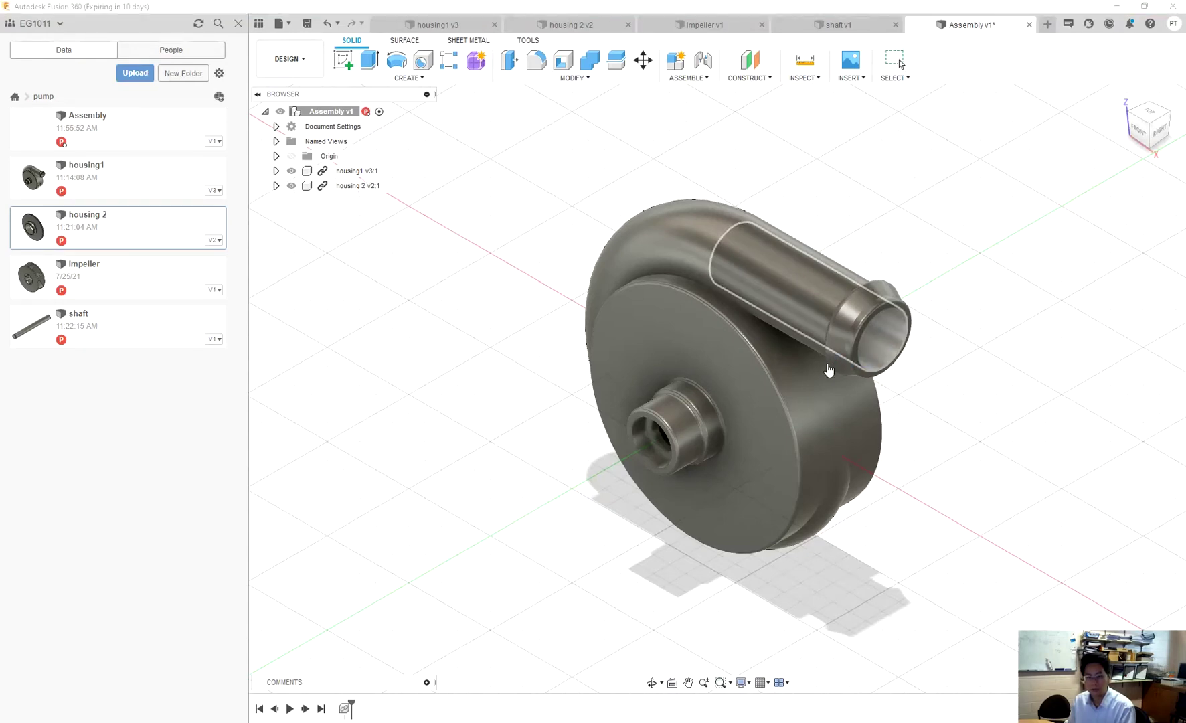
scroll(716, 388, "down", 5)
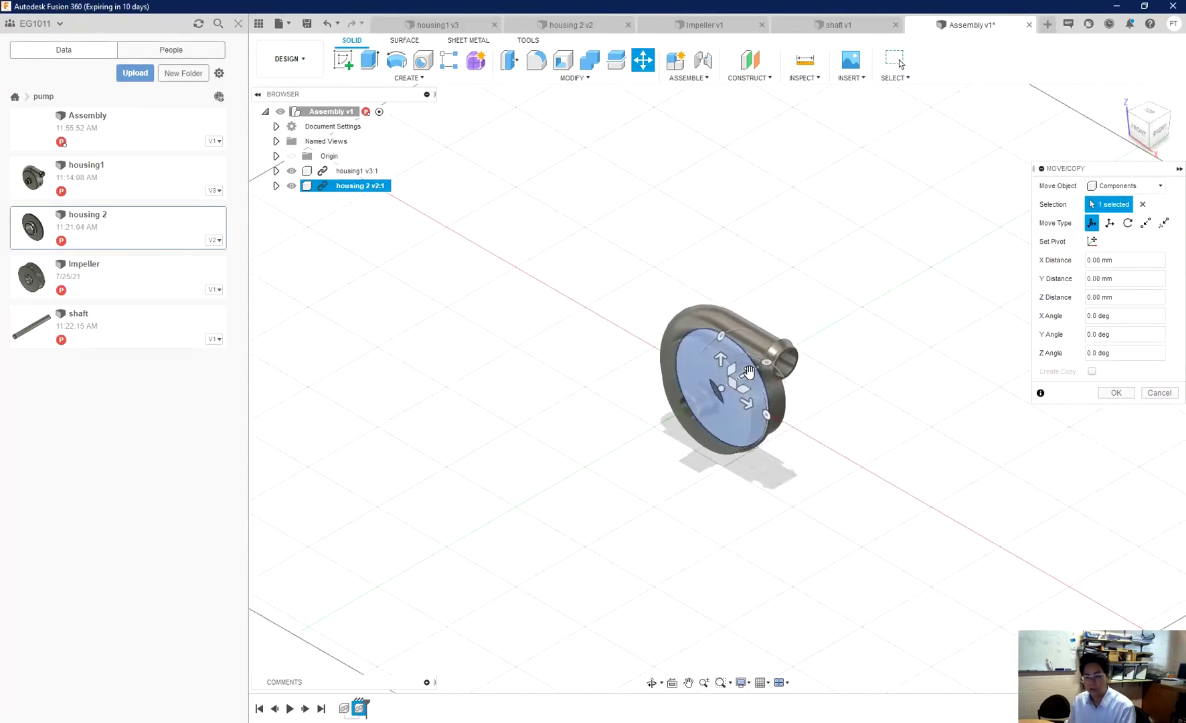
left_click_drag(743, 375, 967, 245)
Insert the Impeller and place it 95 mm along Y between the housings
left_click(1116, 393)
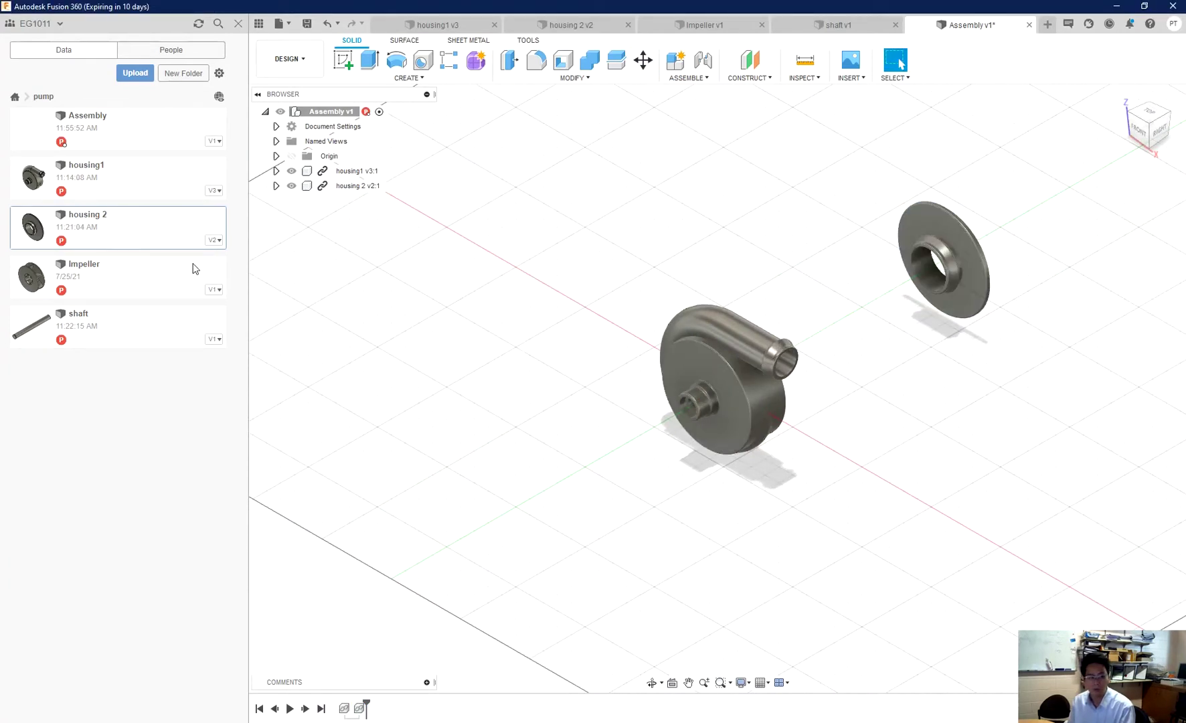
left_click_drag(98, 271, 720, 340)
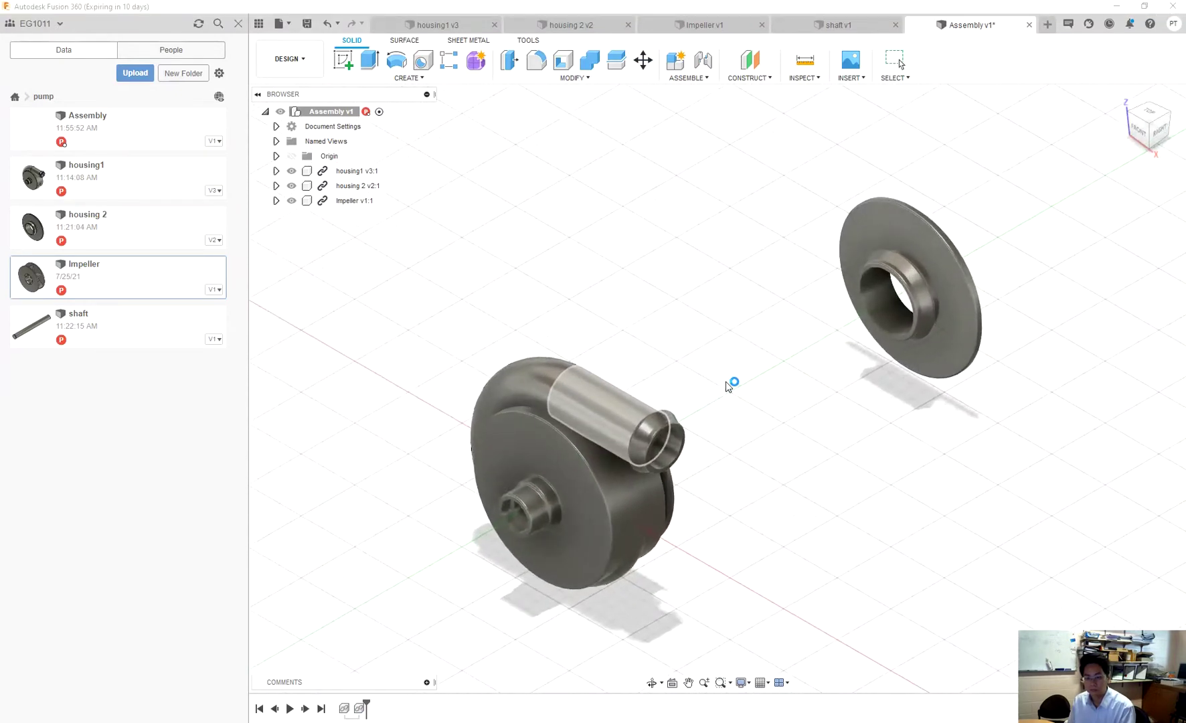
left_click_drag(601, 466, 800, 350)
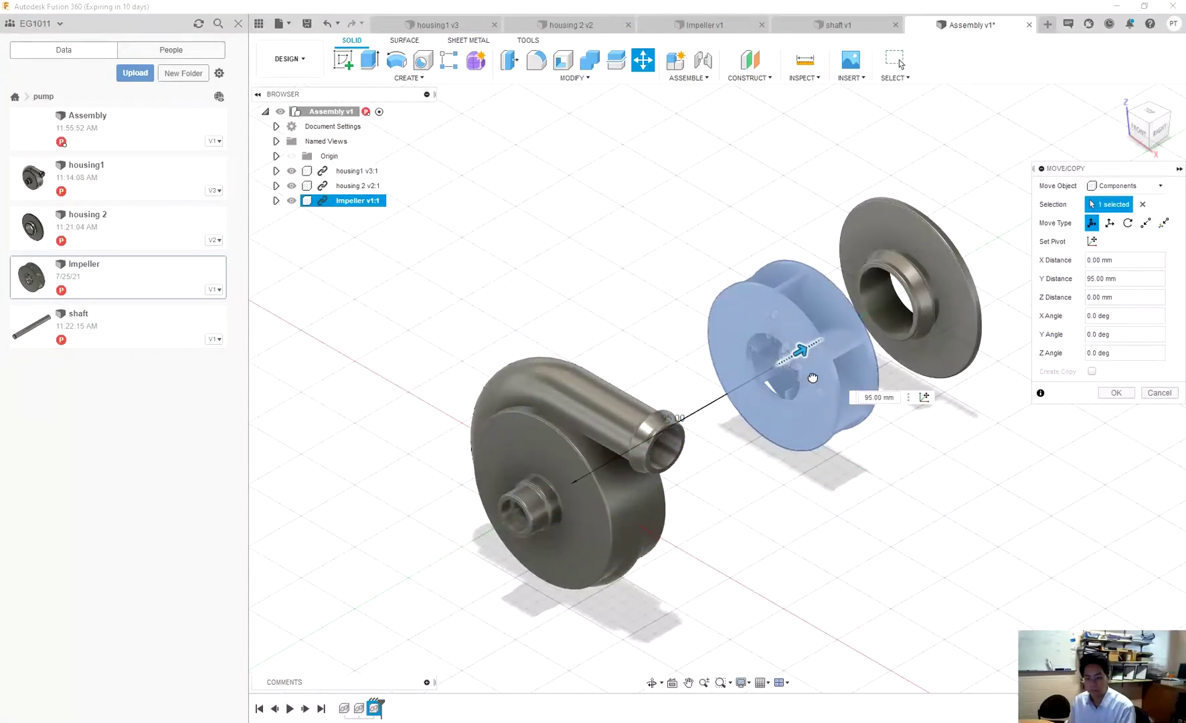
left_click(1102, 396)
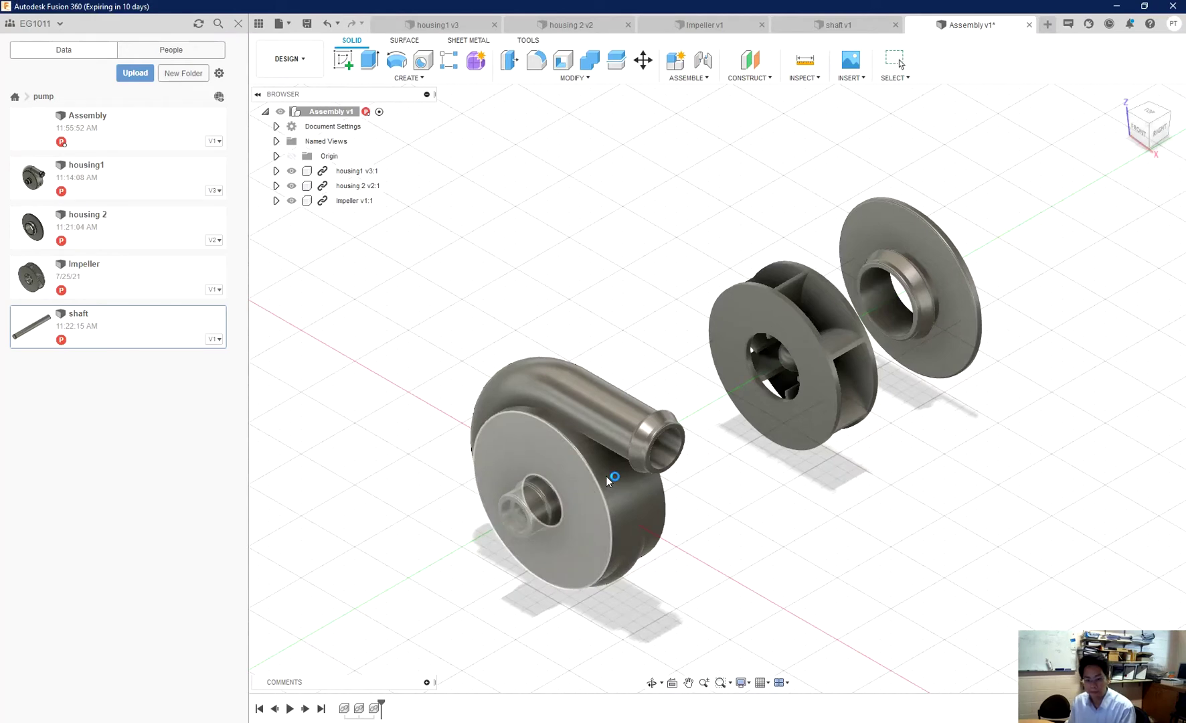
Insert the shaft and move it -130 mm along Y in front of housing1
left_click_drag(595, 480, 584, 479)
scroll(603, 478, "up", 4)
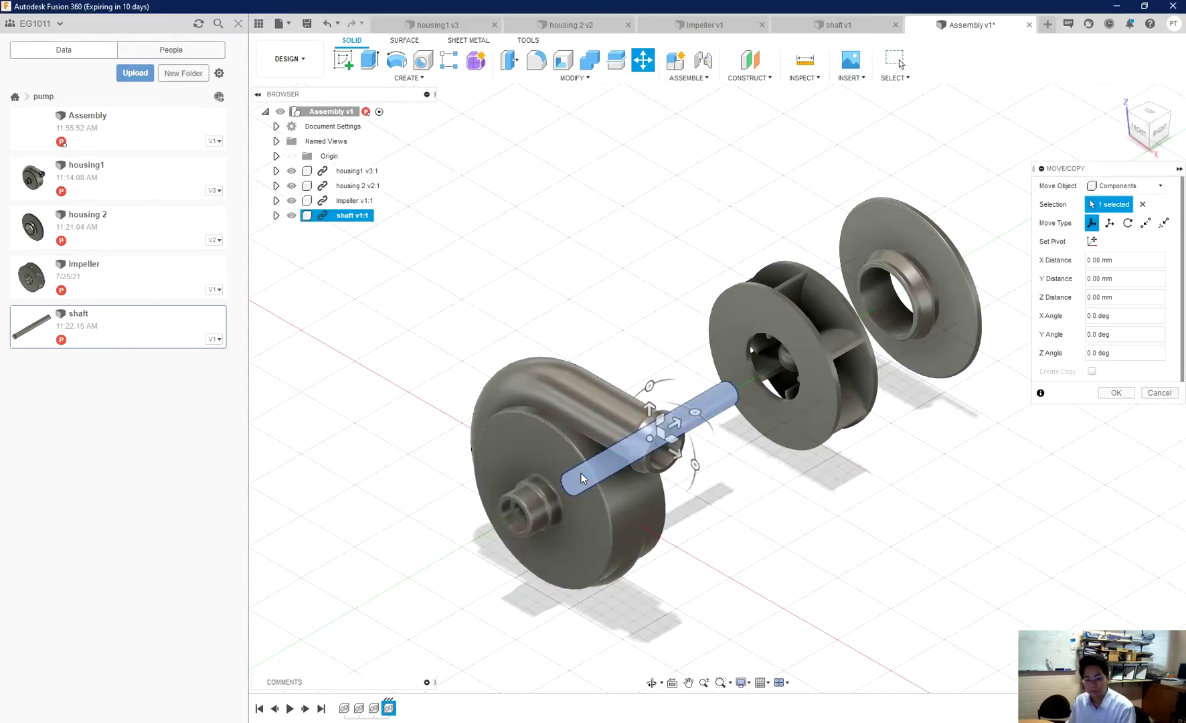
scroll(648, 495, "down", 3)
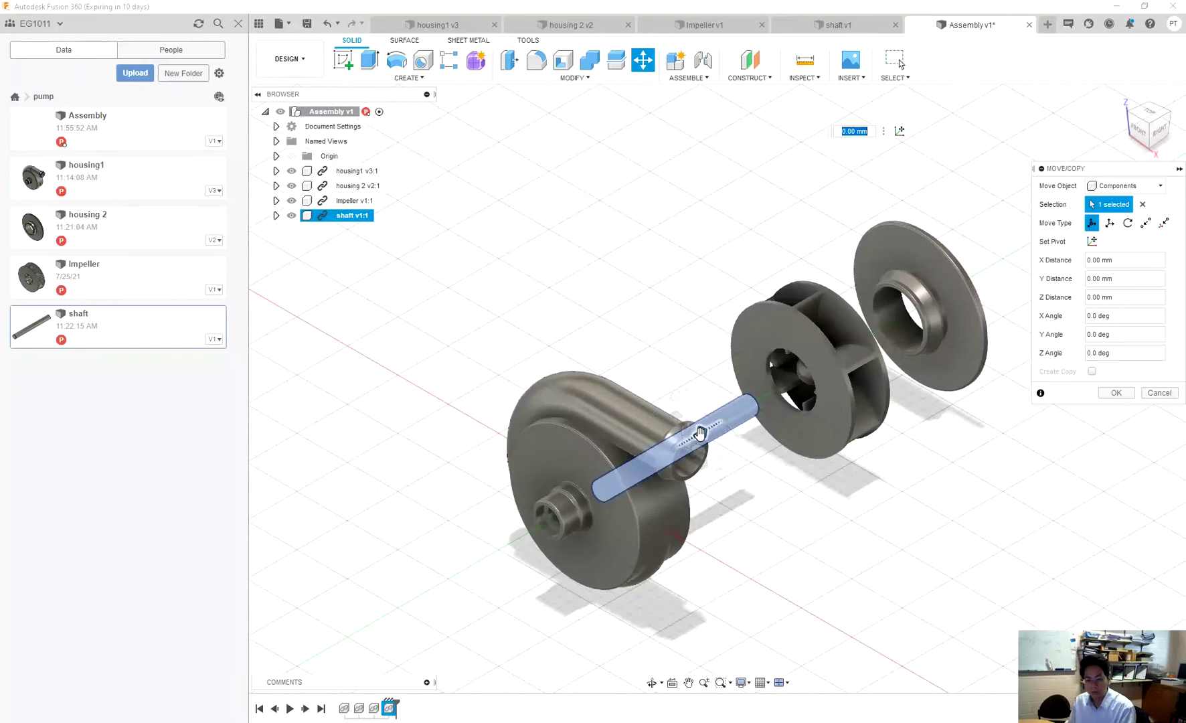
left_click_drag(700, 435, 400, 581)
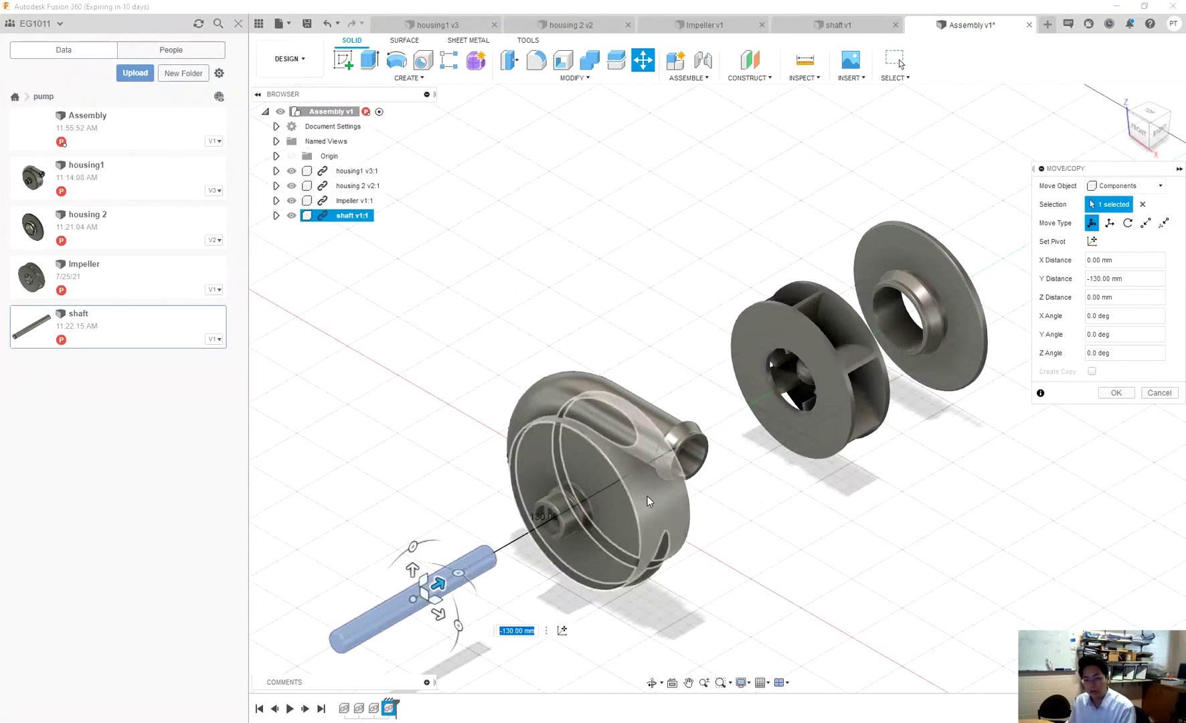
left_click(1116, 393)
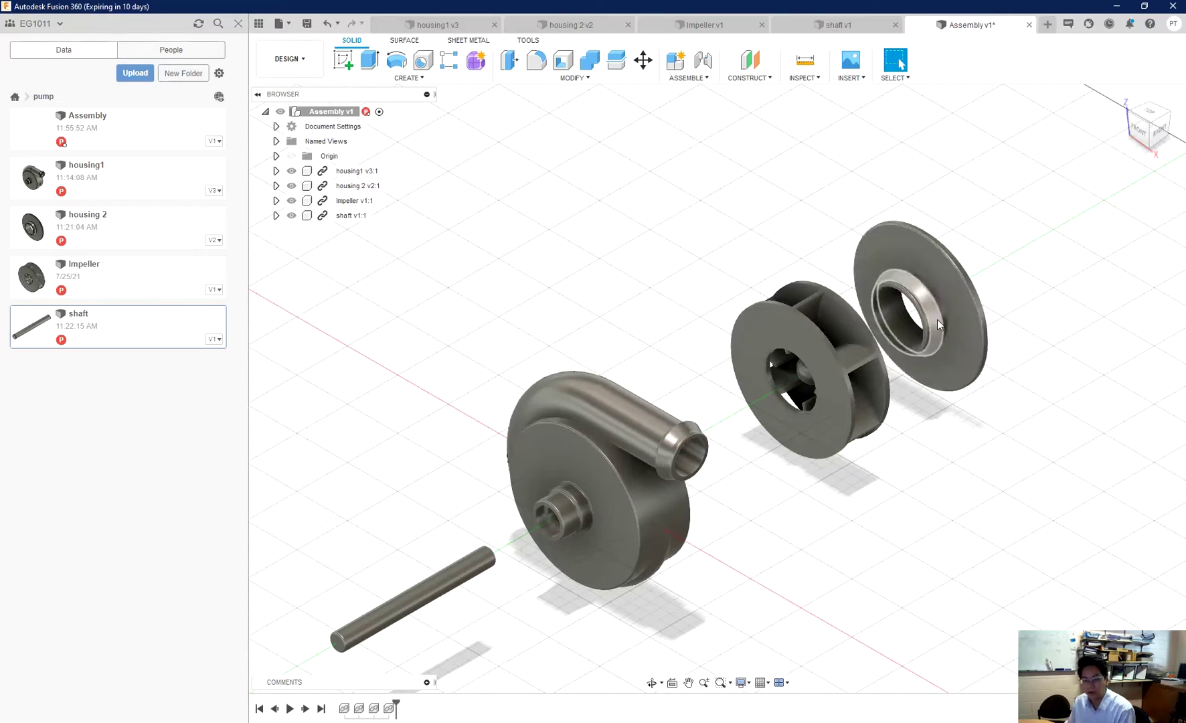
Rotate housing 2 by 130° about its Z axis
left_click(358, 185)
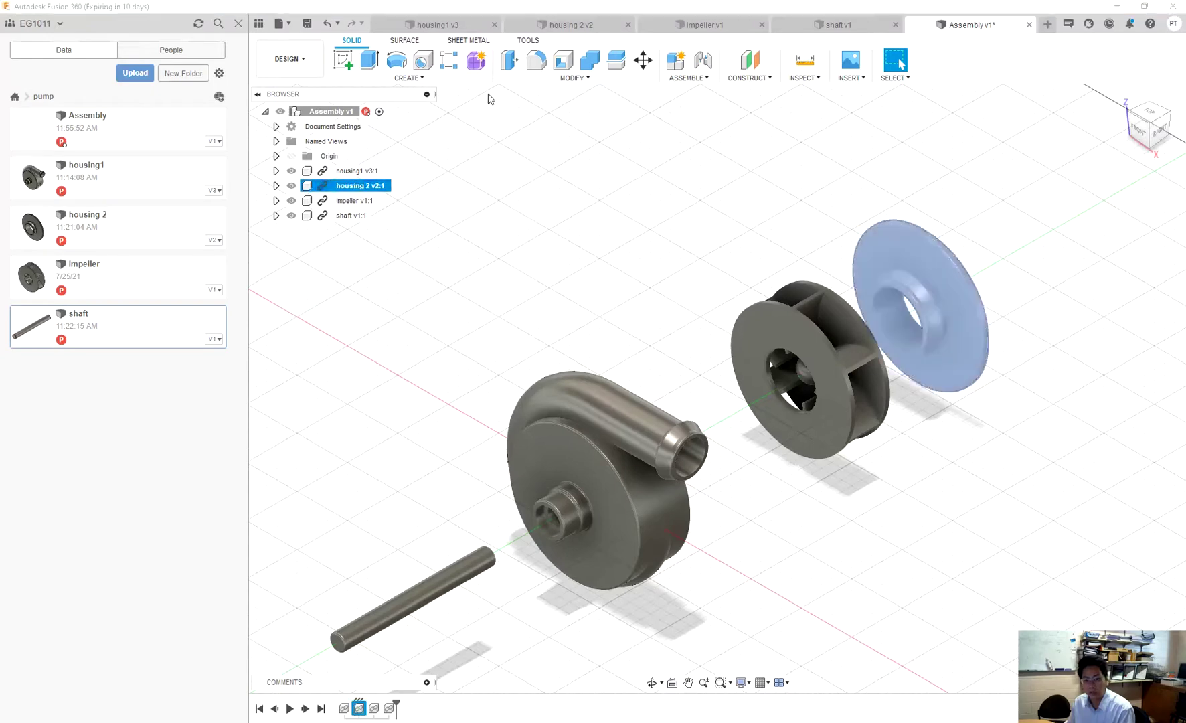
left_click(642, 60)
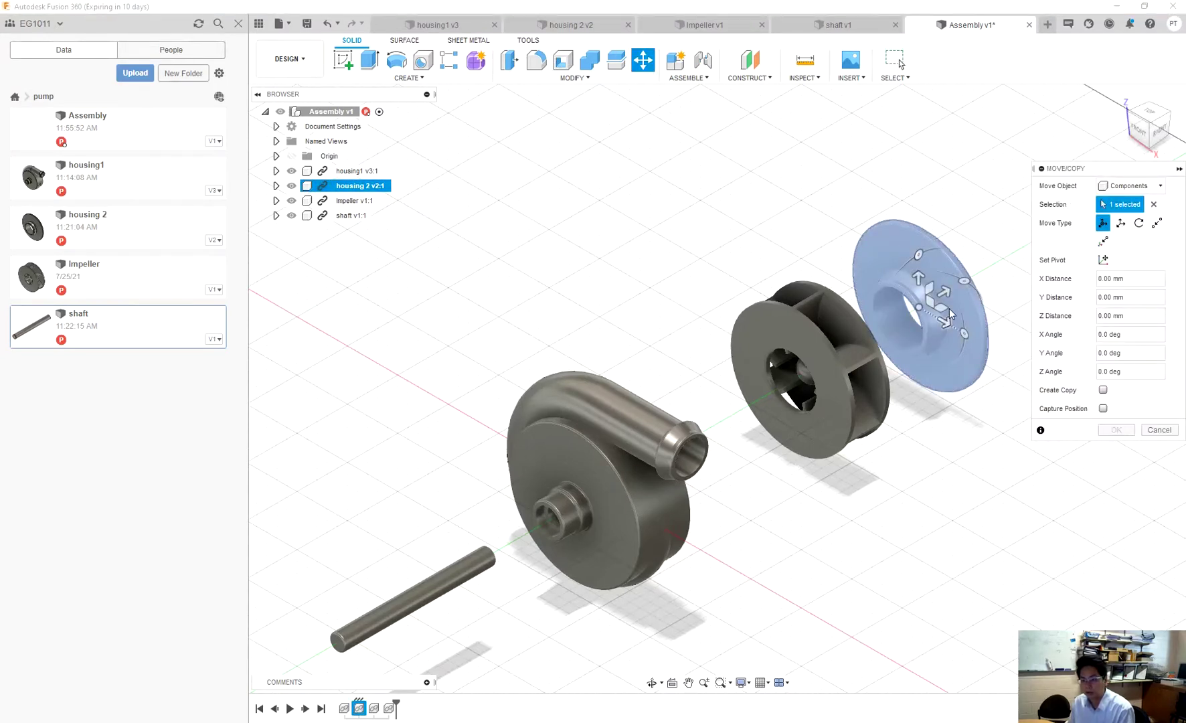
left_click_drag(962, 282, 883, 304)
key("Return")
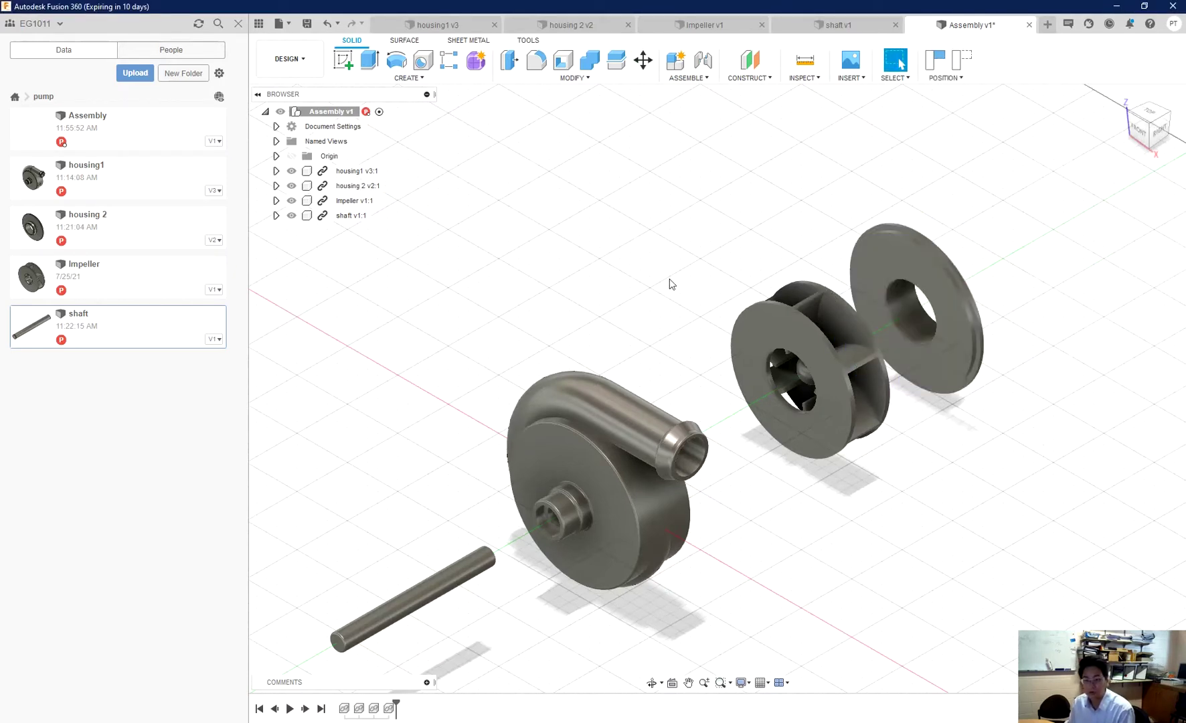
Rotate the Impeller by 160° about its Z axis
left_click(354, 200)
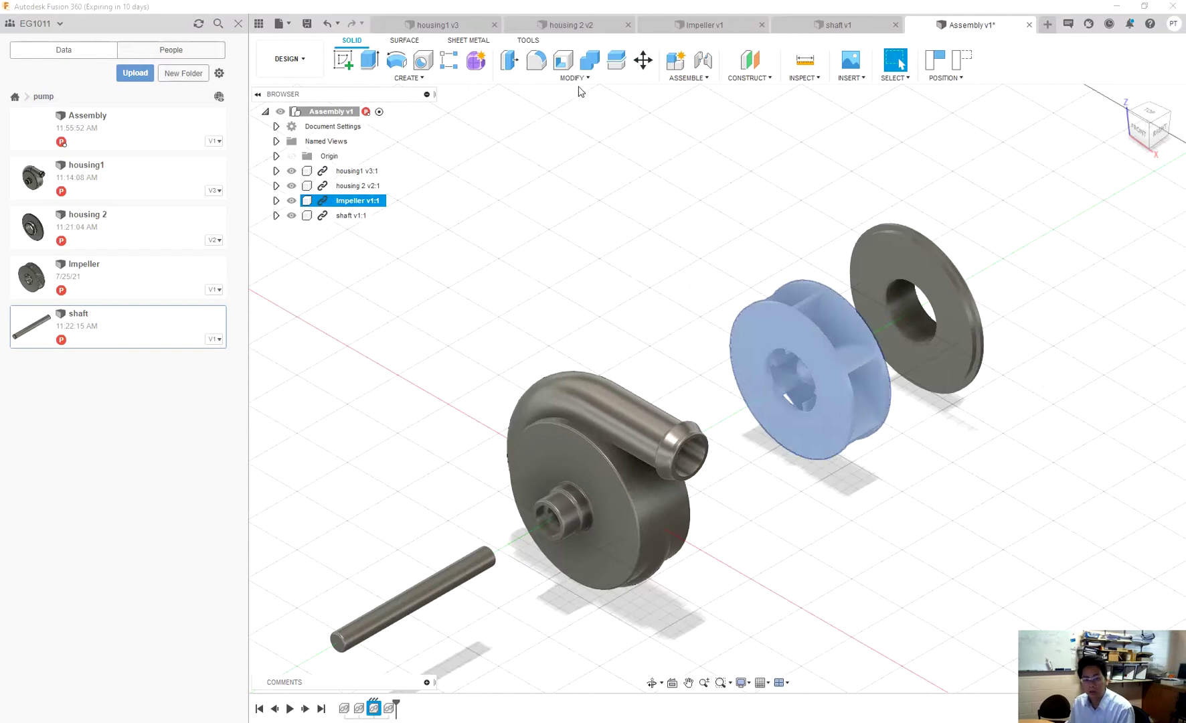
left_click(643, 60)
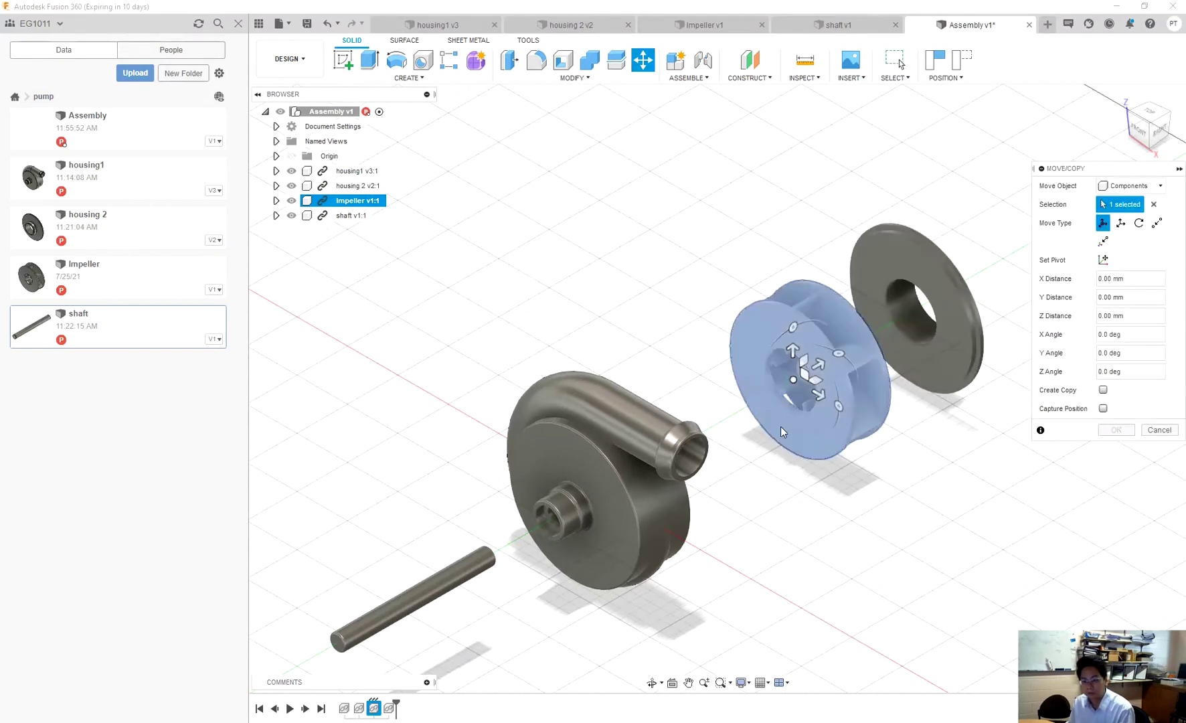
left_click_drag(838, 406, 743, 391)
key("Return")
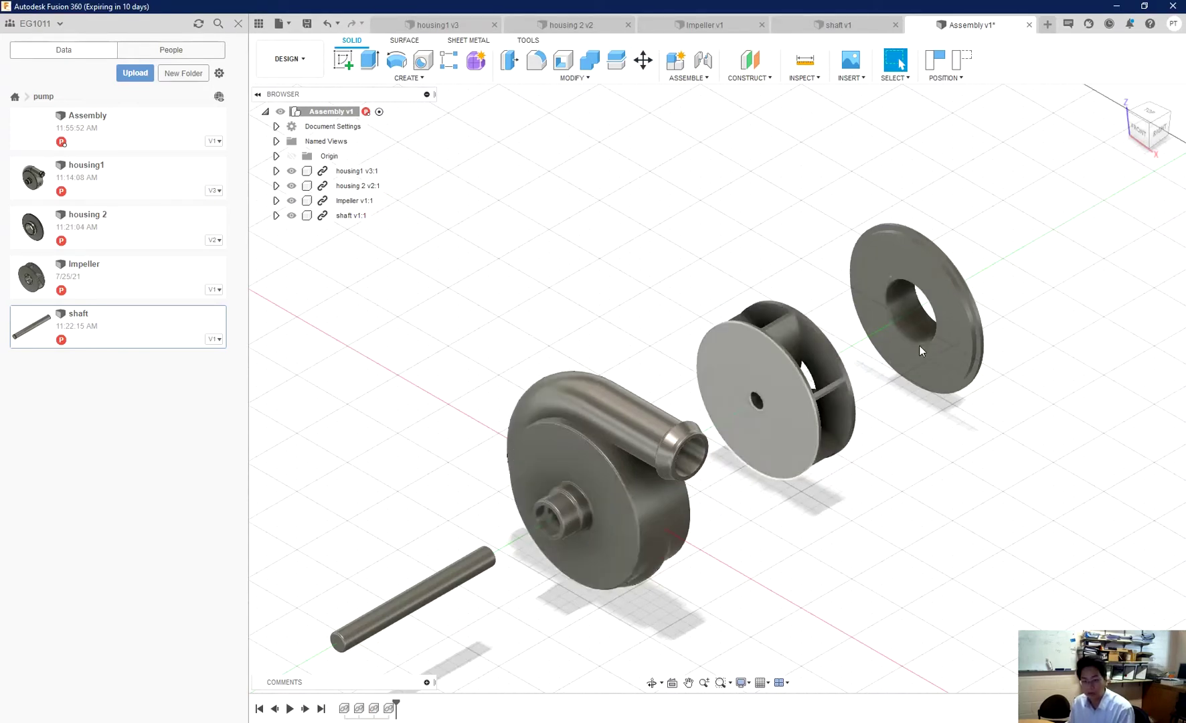
Orbit to a near-front view of the assembly and review Align's options in the Modify menu
left_click(652, 683)
left_click_drag(675, 564, 669, 520)
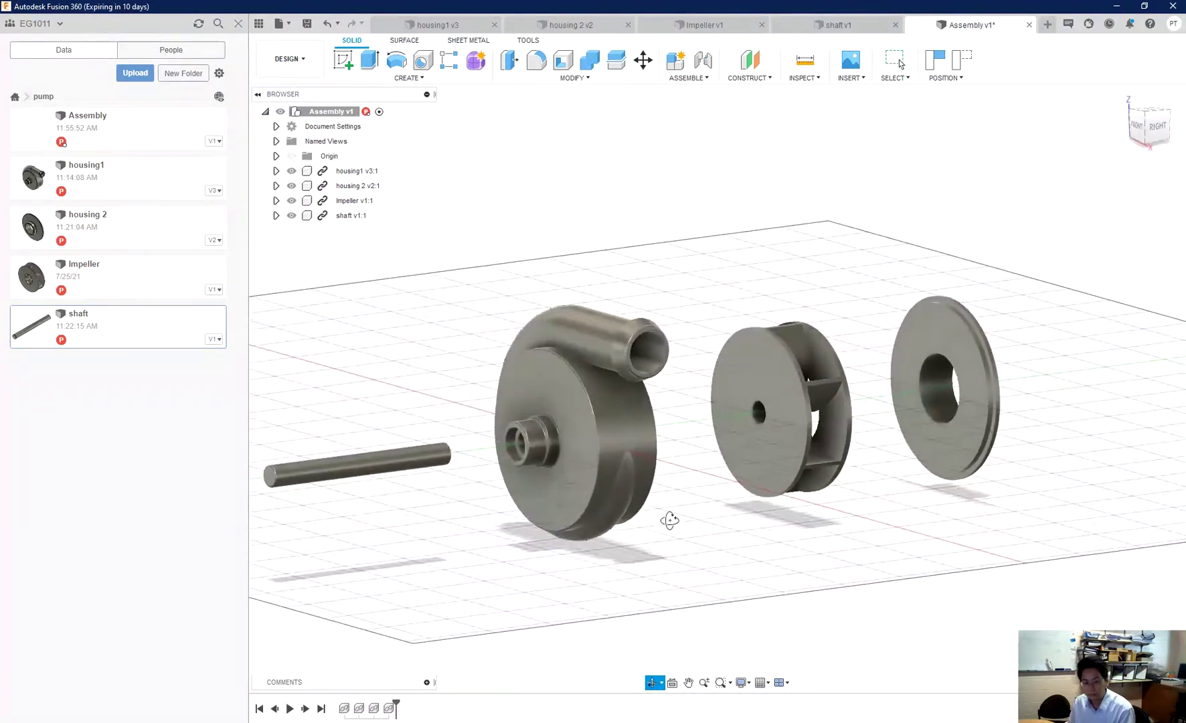
left_click(897, 59)
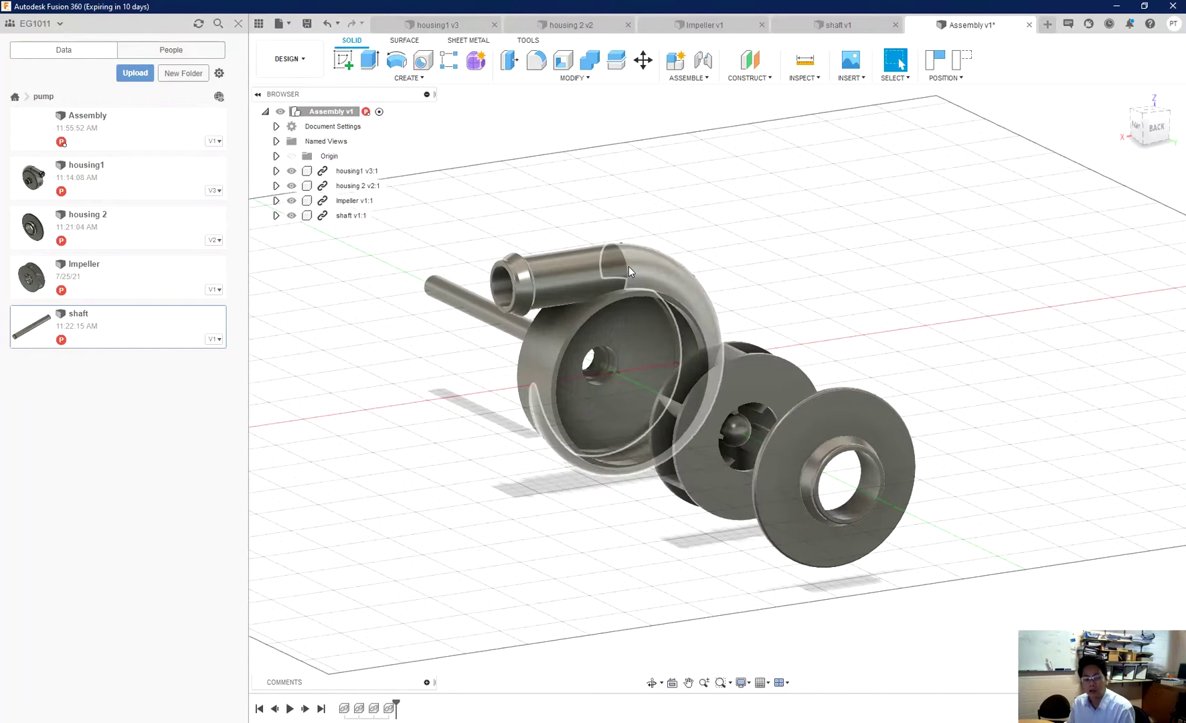
left_click(588, 79)
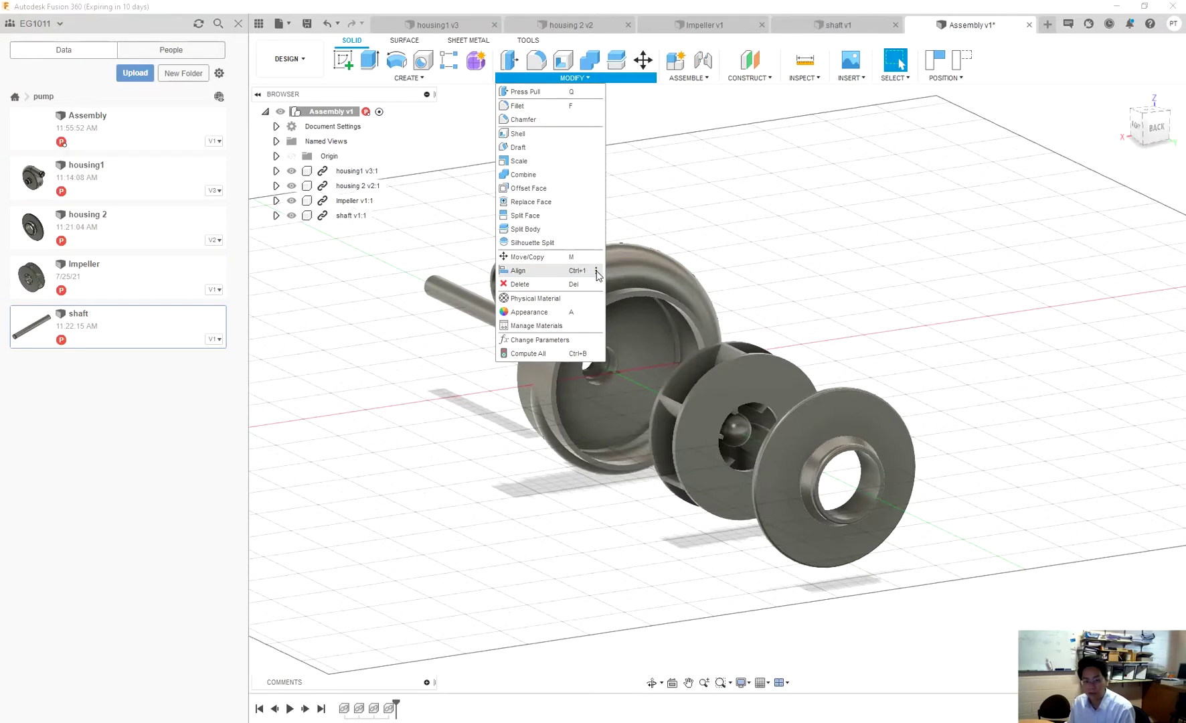
left_click(596, 271)
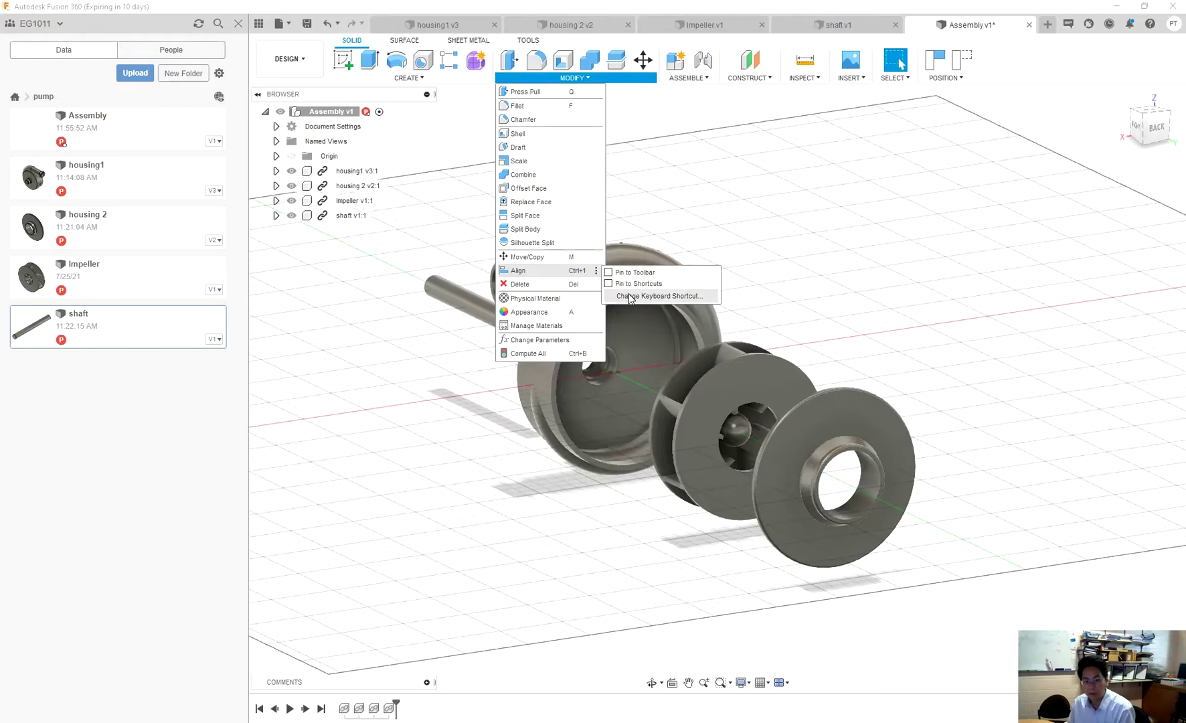
Align the impeller face concentrically to housing1's circular edge
key("Escape")
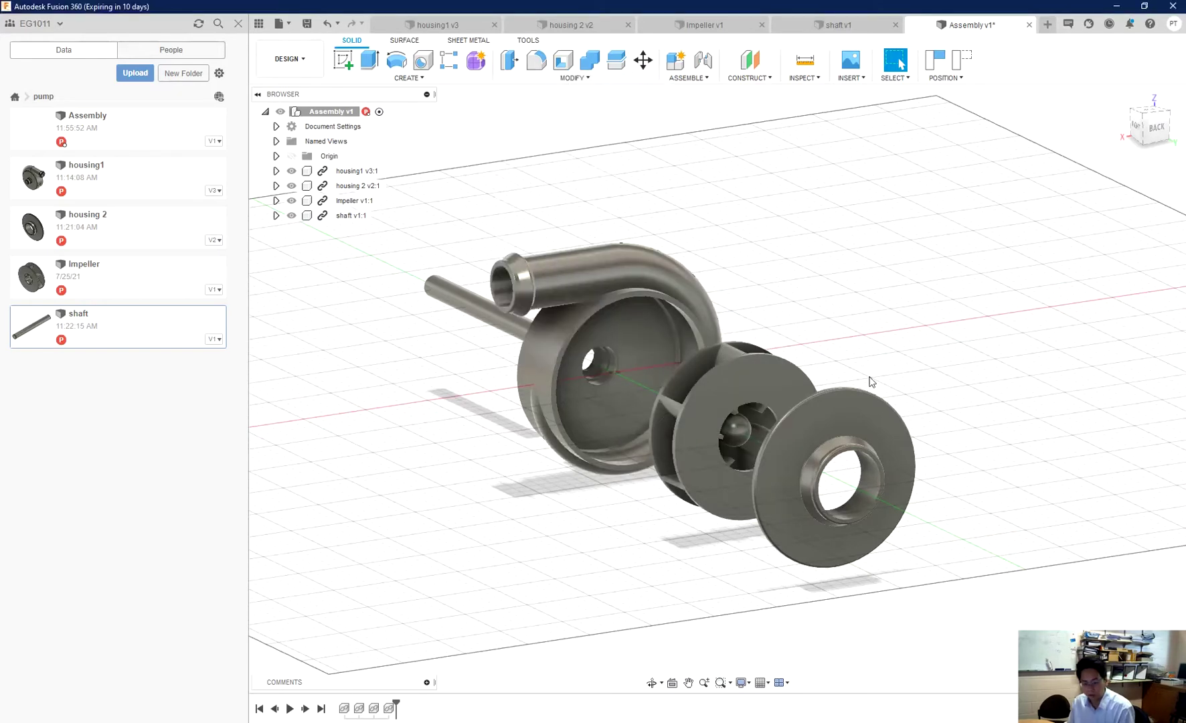
key("a")
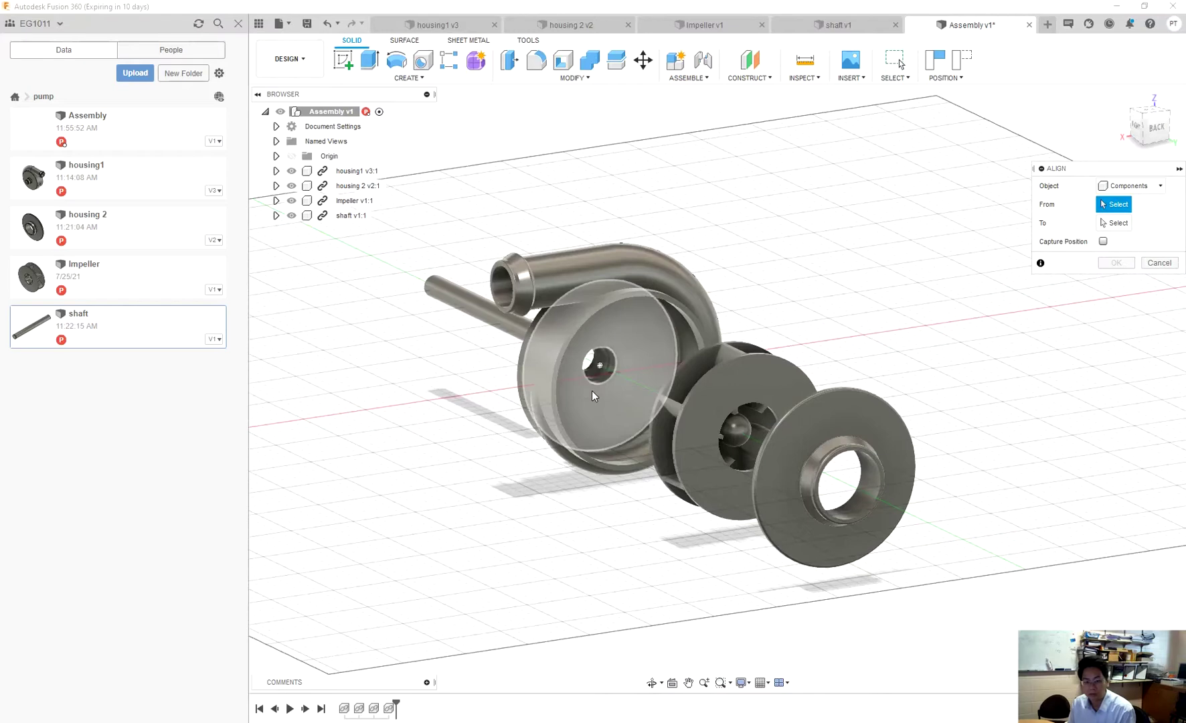
left_click(704, 421)
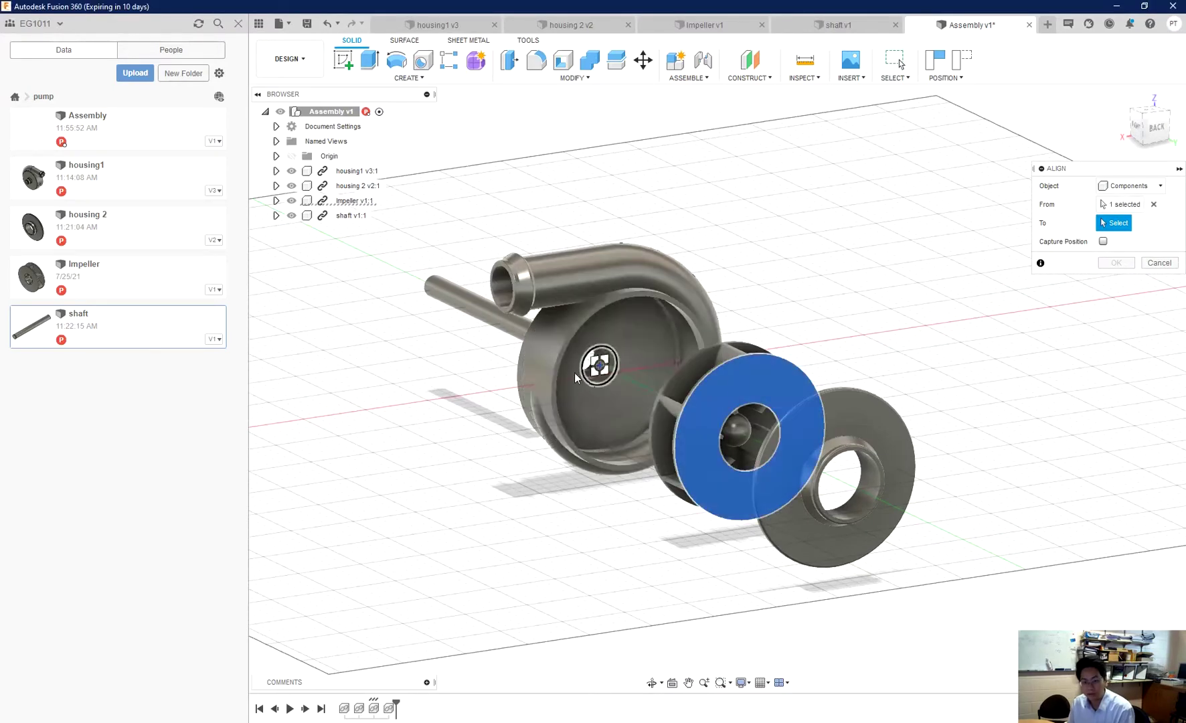
scroll(559, 365, "up", 3)
scroll(559, 365, "up", 3)
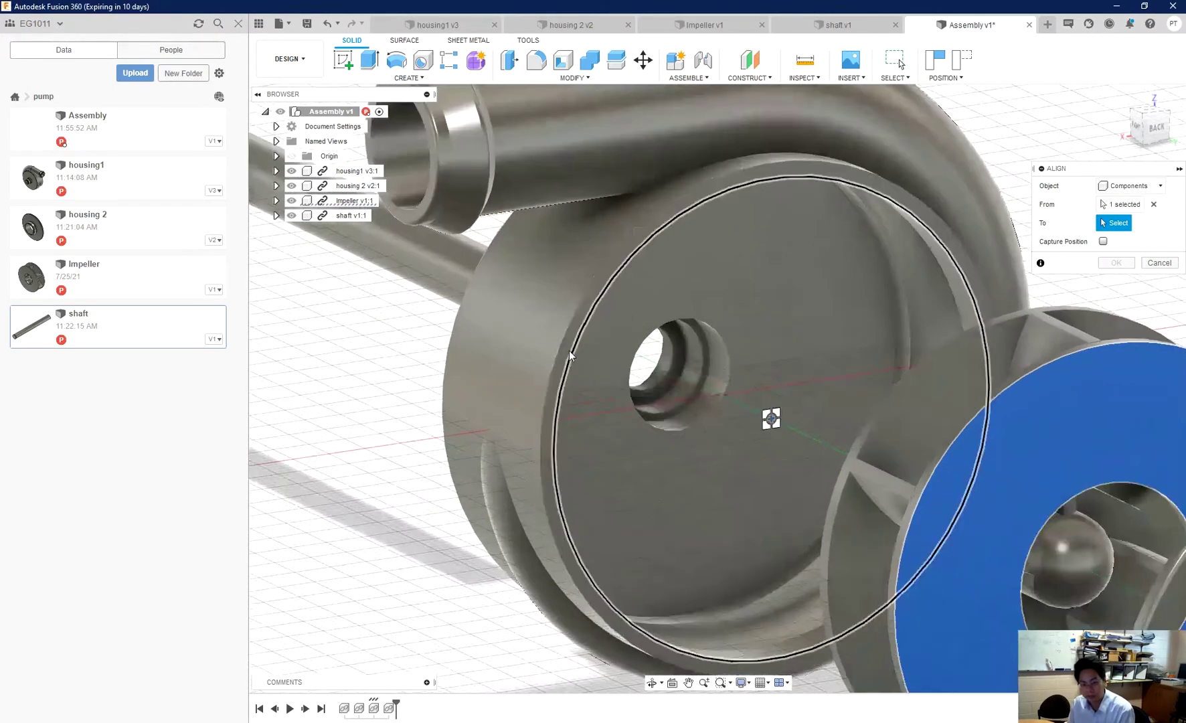
left_click(567, 365)
scroll(567, 364, "down", 5)
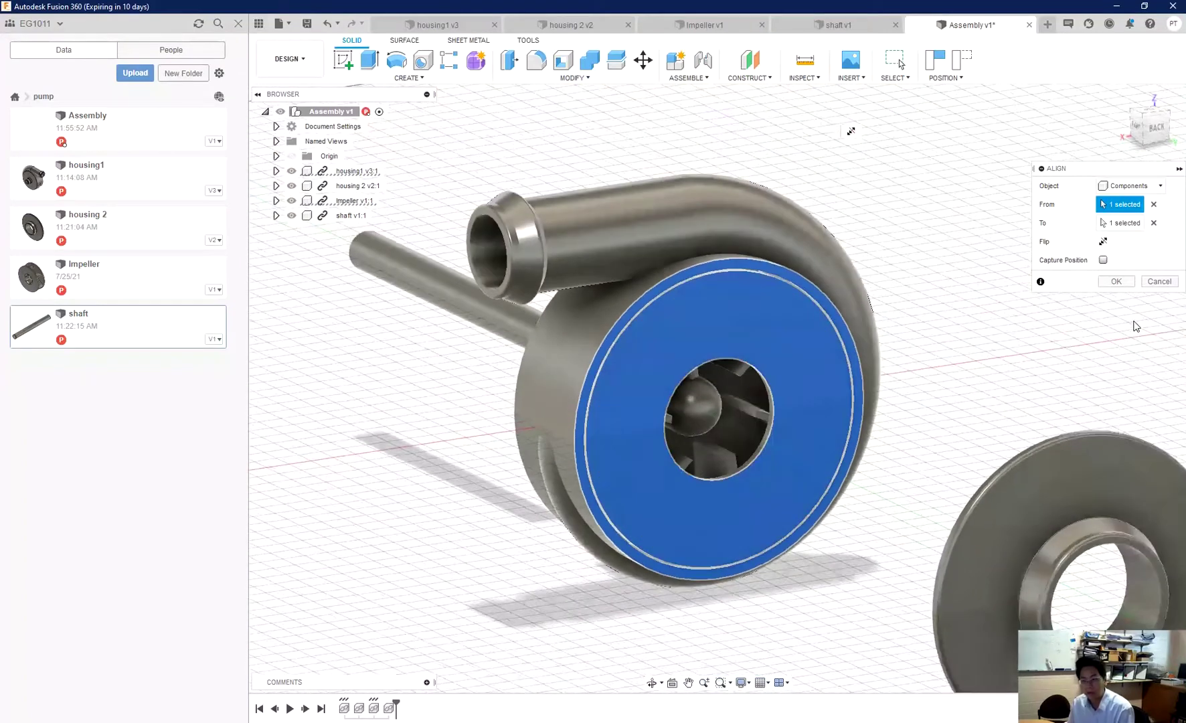
left_click(1115, 281)
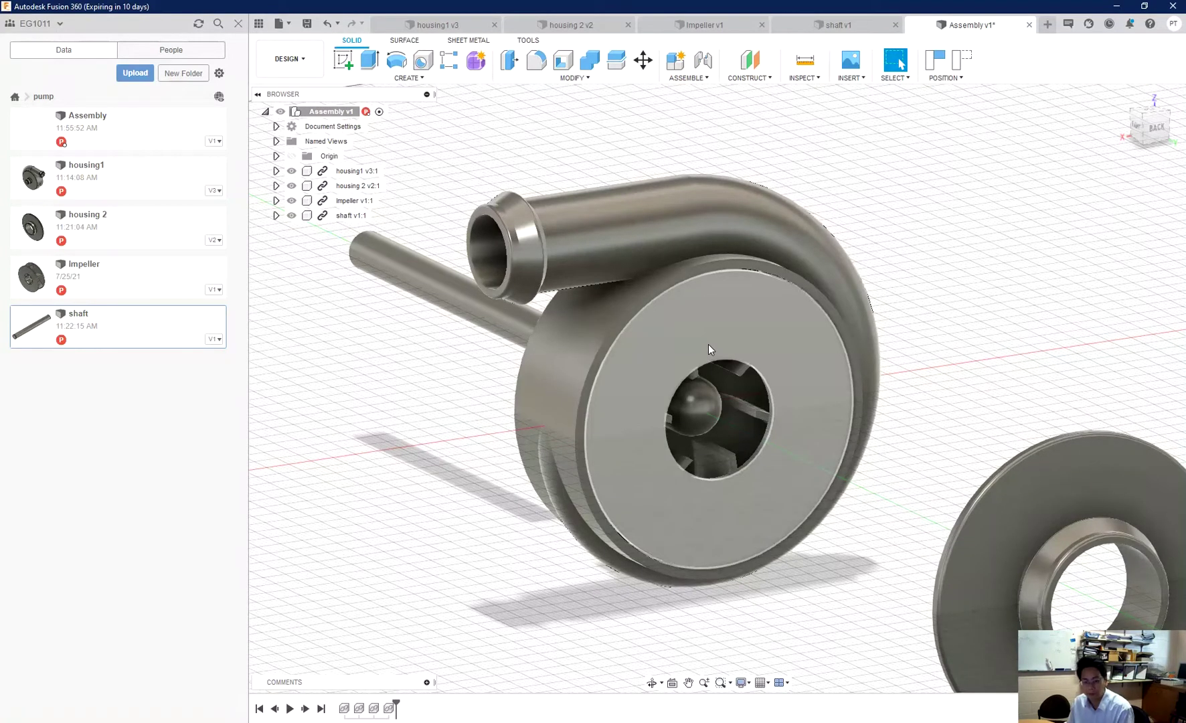
Move the Impeller 9 mm along Y to seat it within the casing
left_click(355, 201)
left_click(643, 60)
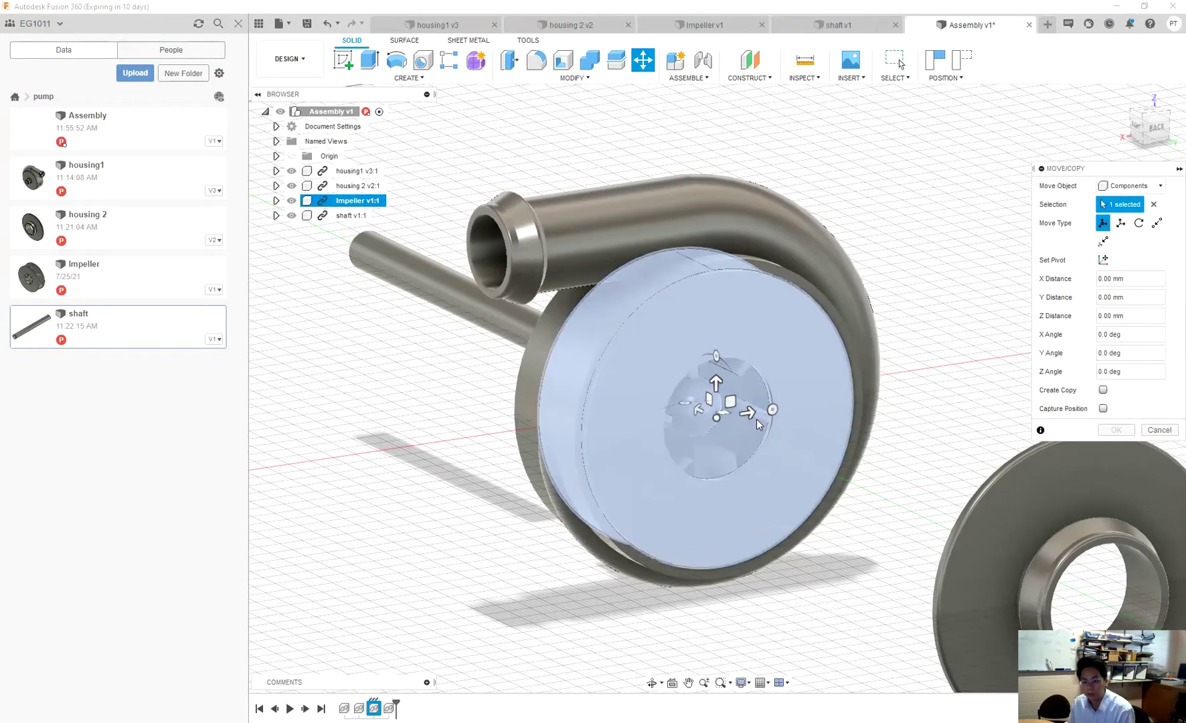
left_click_drag(697, 407, 675, 399)
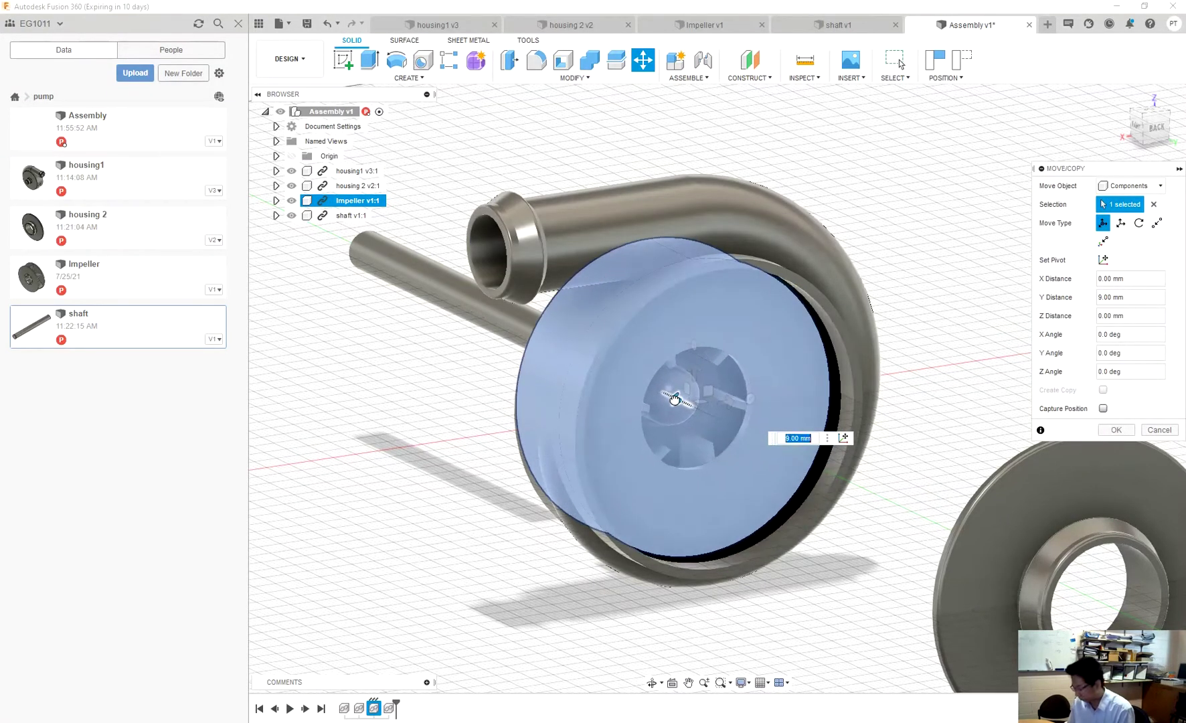
type("0")
key("Return")
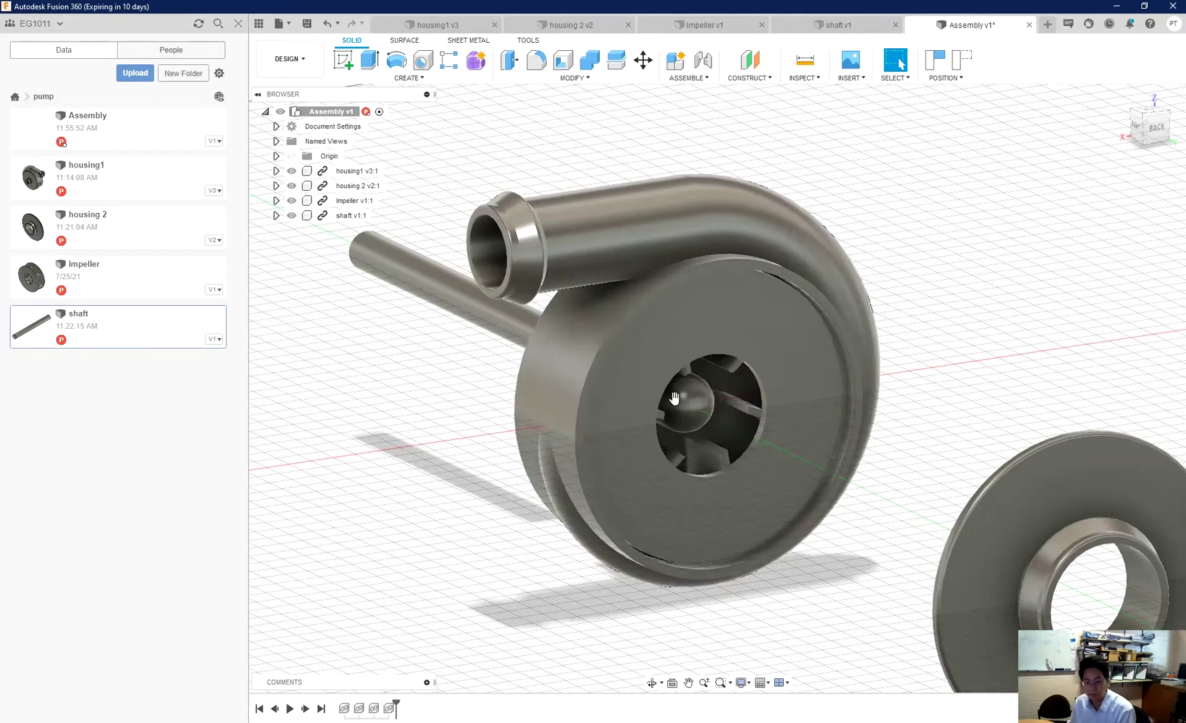
Orbit to a left-side view and pick the shaft end's circle as the Align source
scroll(696, 459, "down", 3)
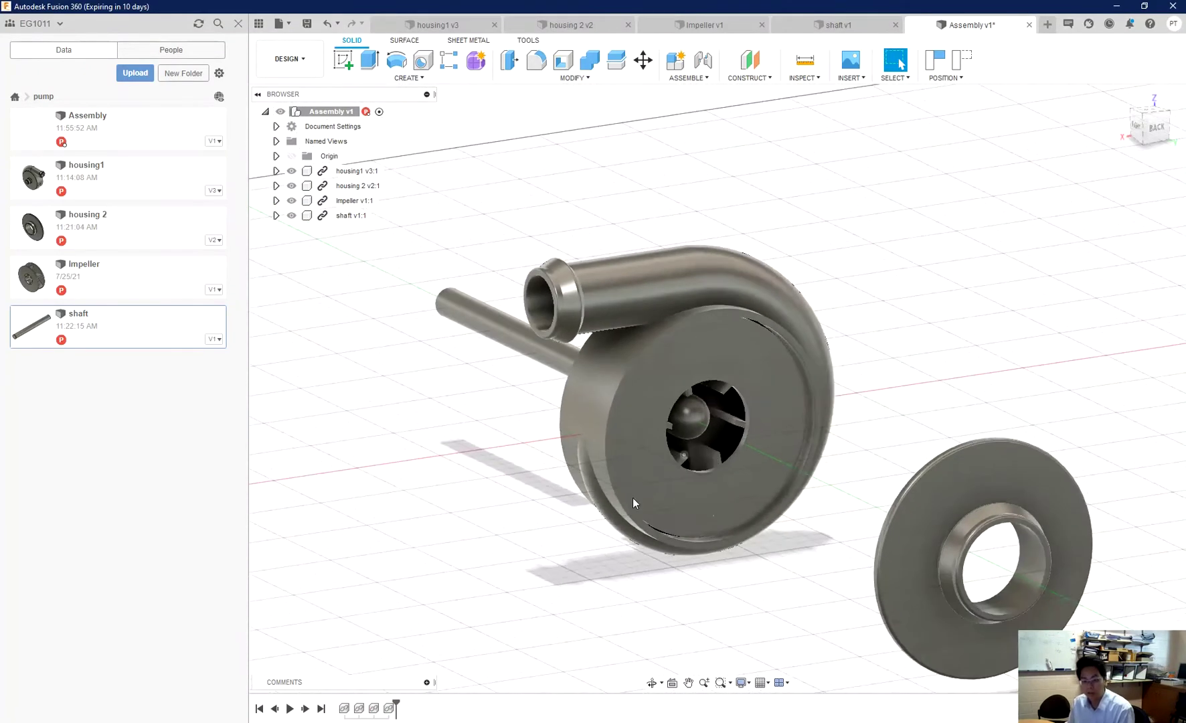
left_click(651, 682)
left_click_drag(636, 476, 775, 476)
left_click_drag(654, 543, 778, 543)
key("Escape")
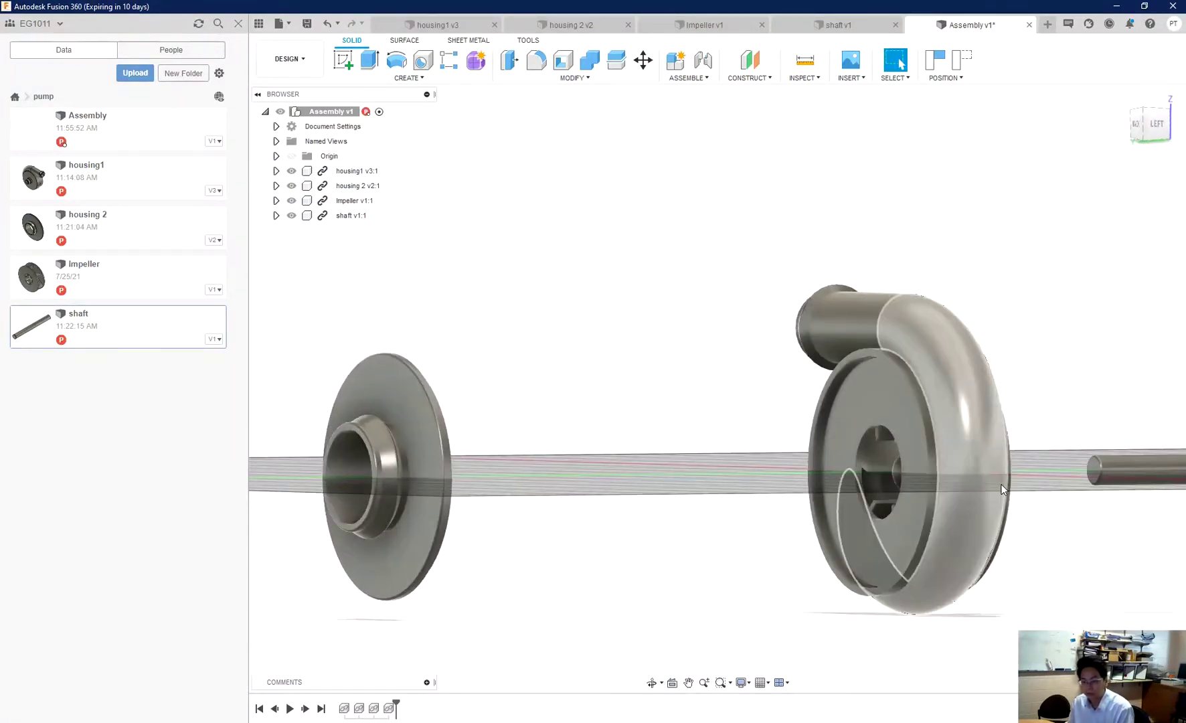
key("a")
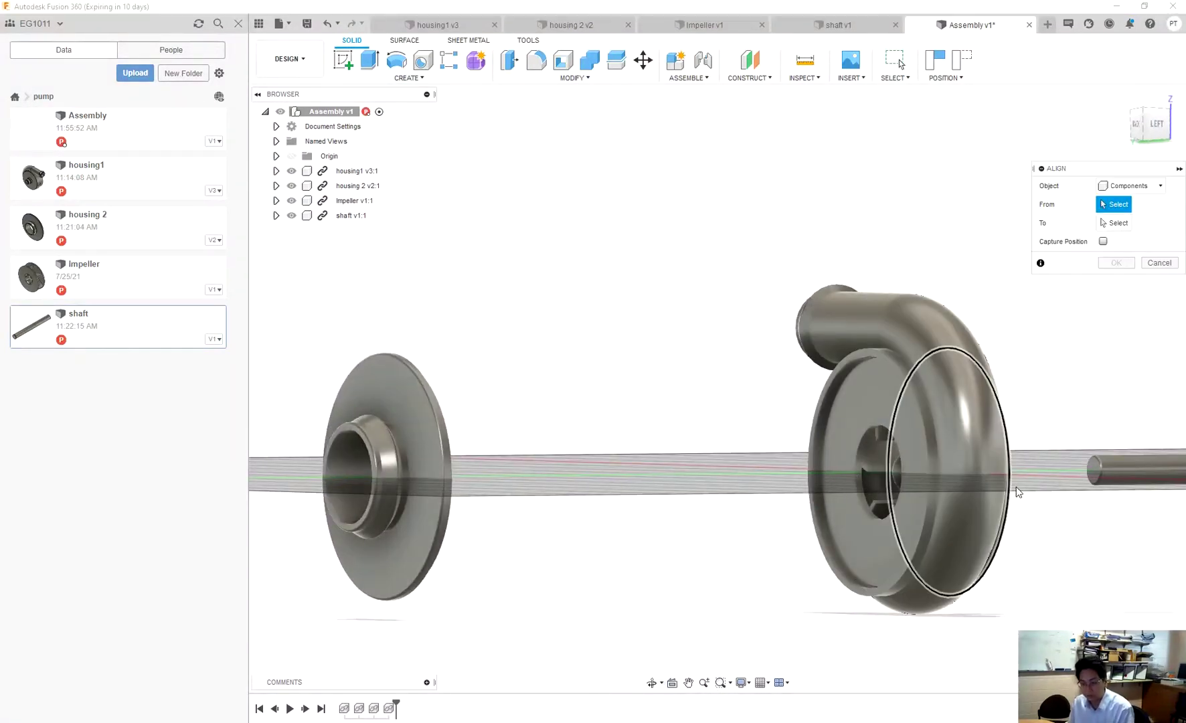
left_click(1091, 469)
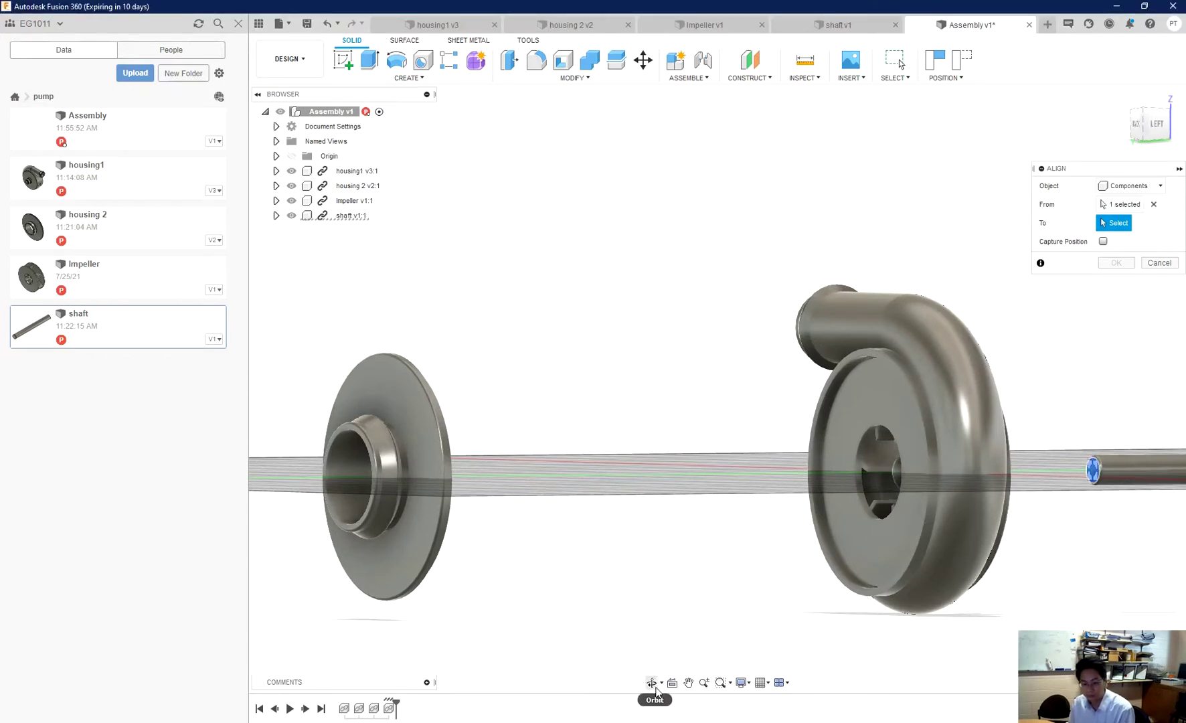
Target the impeller's hub hole so the shaft runs concentrically through it
left_click(651, 682)
left_click_drag(691, 641, 706, 546)
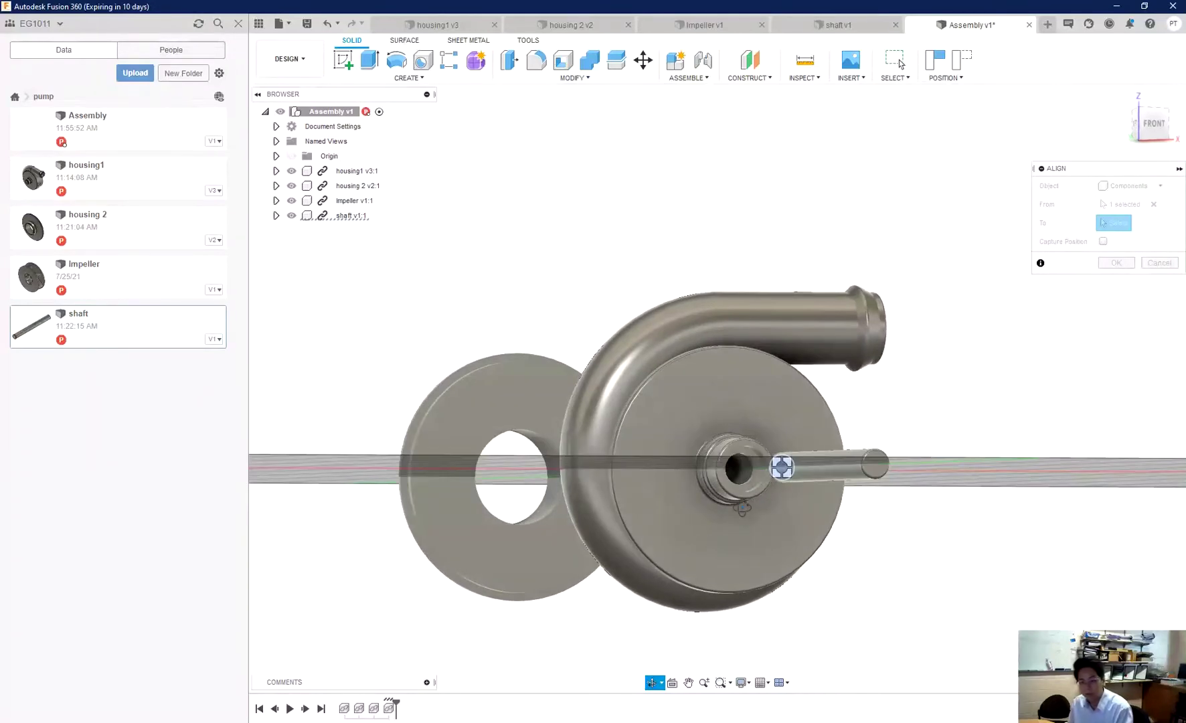
key("Escape")
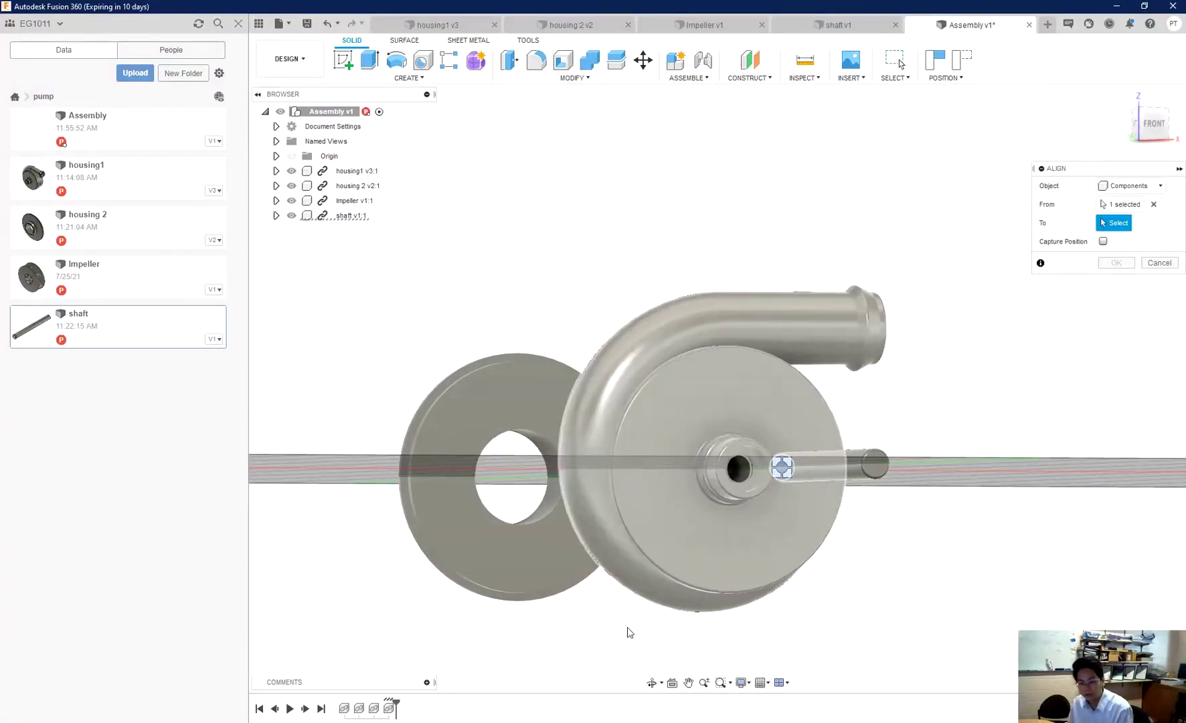
left_click(651, 681)
left_click_drag(696, 554, 687, 557)
key("Escape")
left_click(695, 487)
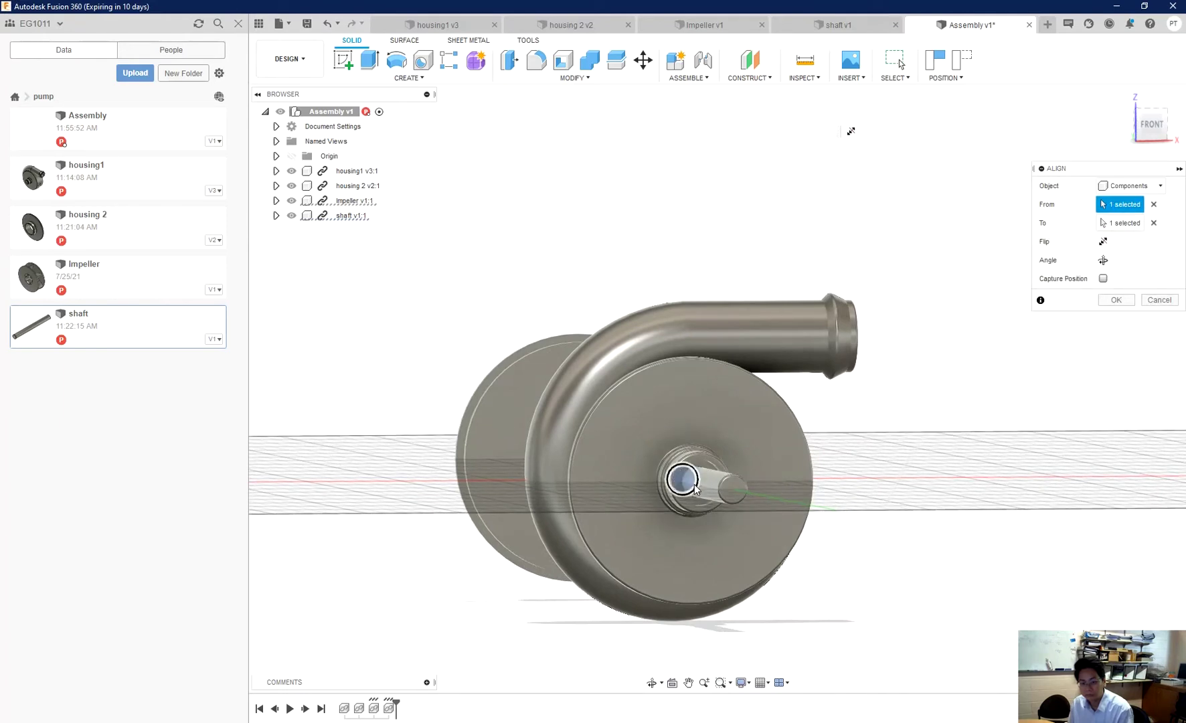
left_click(1116, 300)
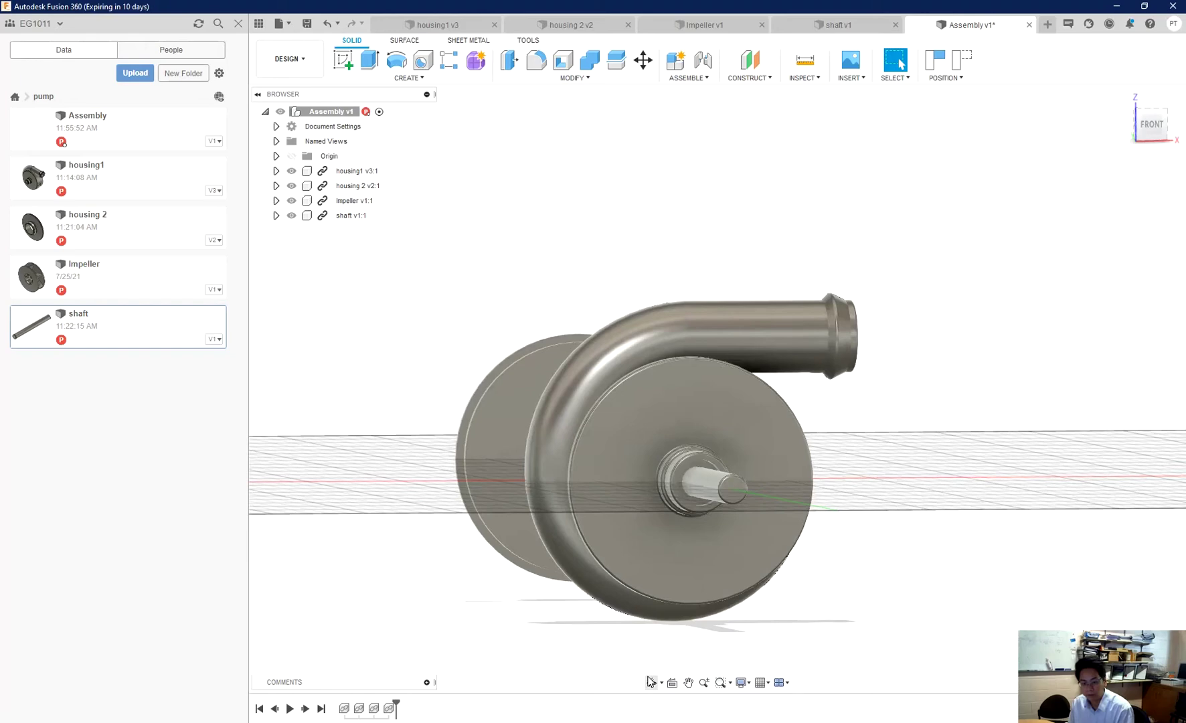
left_click(651, 682)
left_click_drag(793, 540, 723, 540)
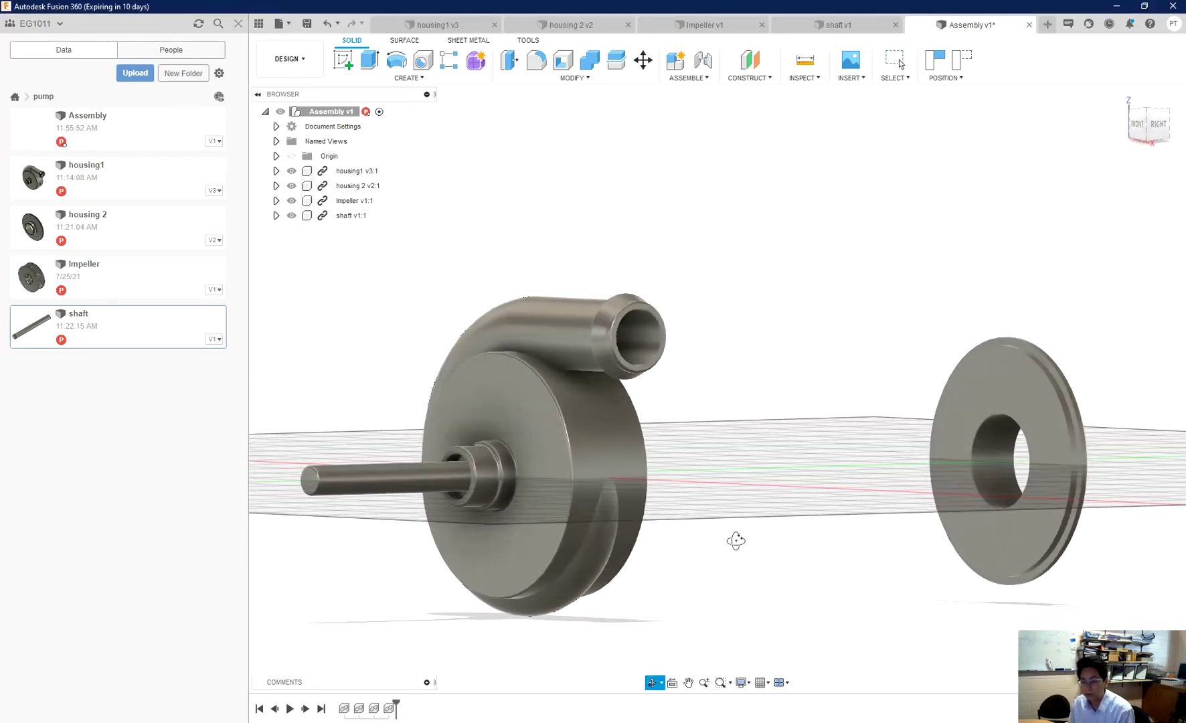
Start Align with the lid disk's circular edge as the source
key("Escape")
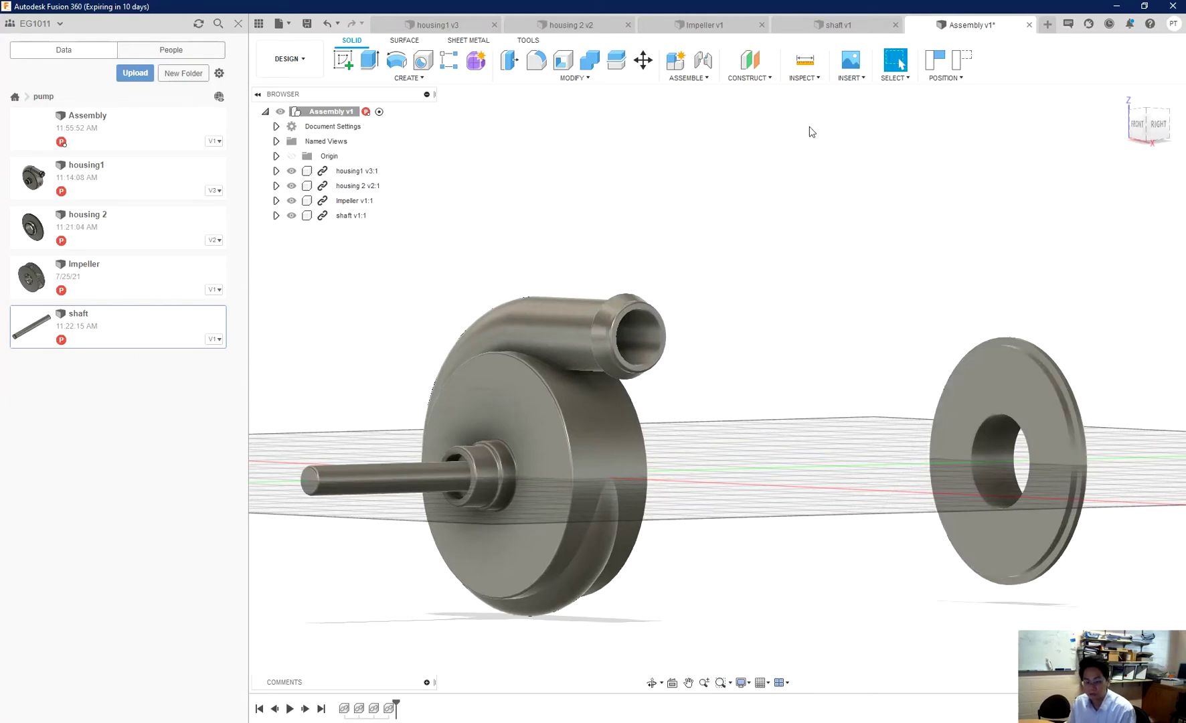
key("a")
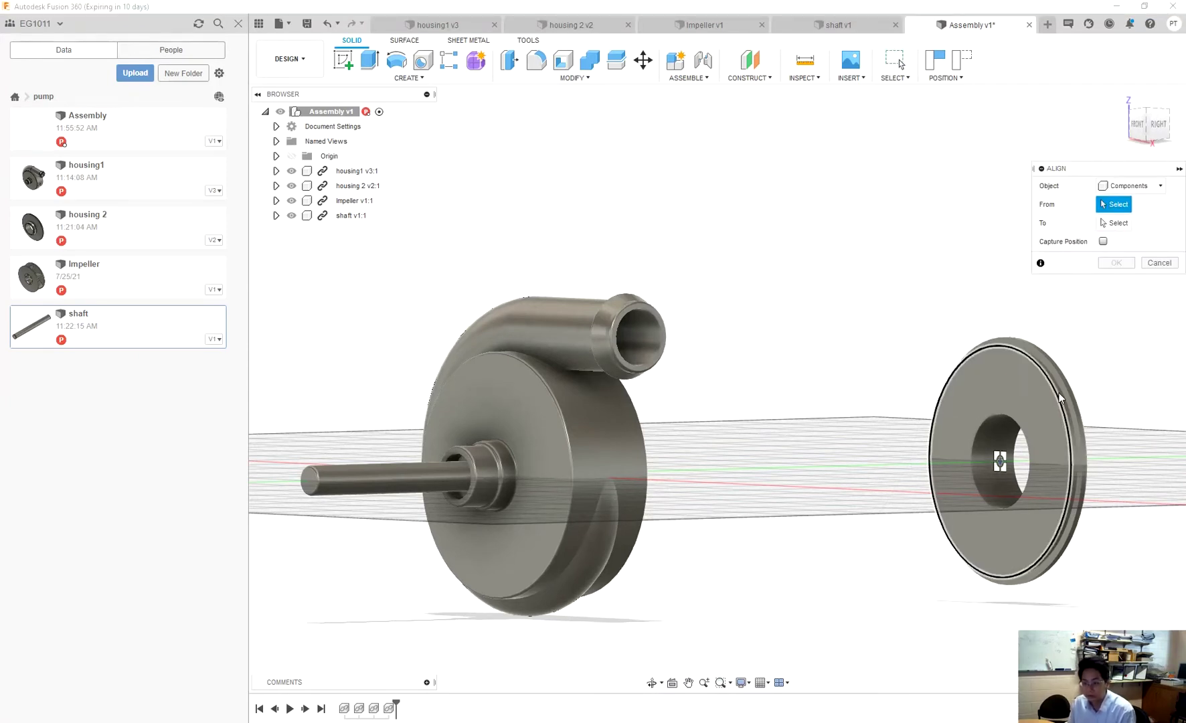
scroll(1064, 395, "up", 5)
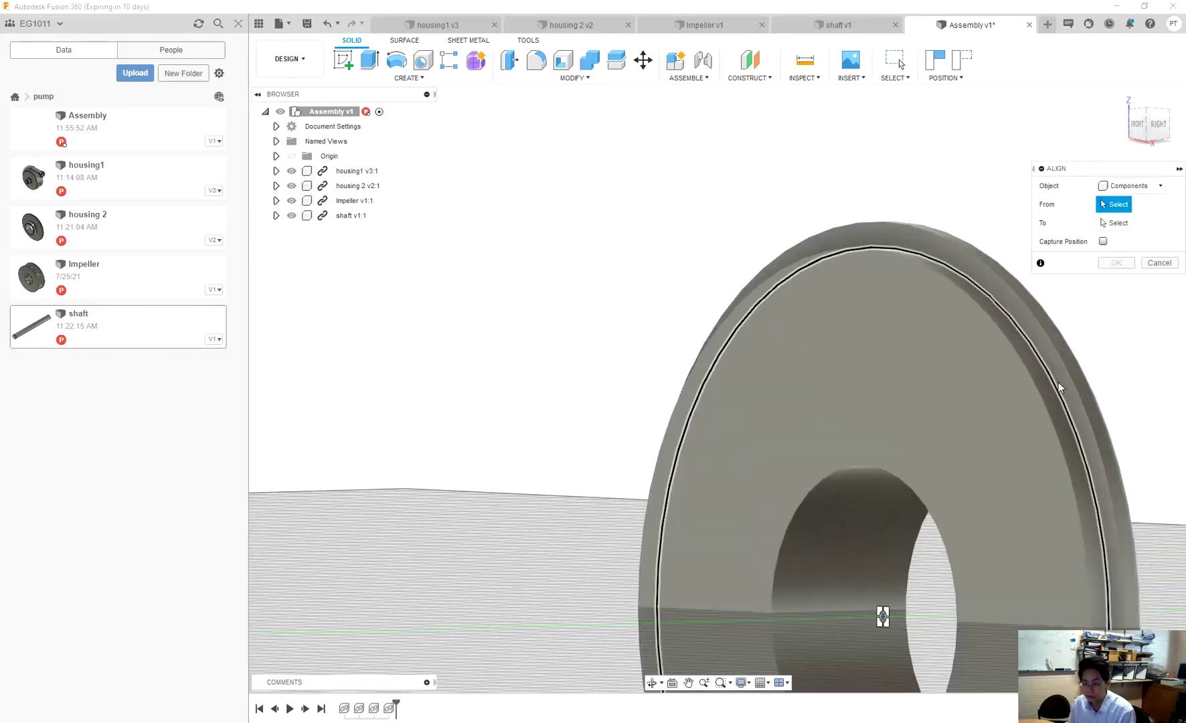
left_click(1063, 386)
scroll(781, 405, "down", 5)
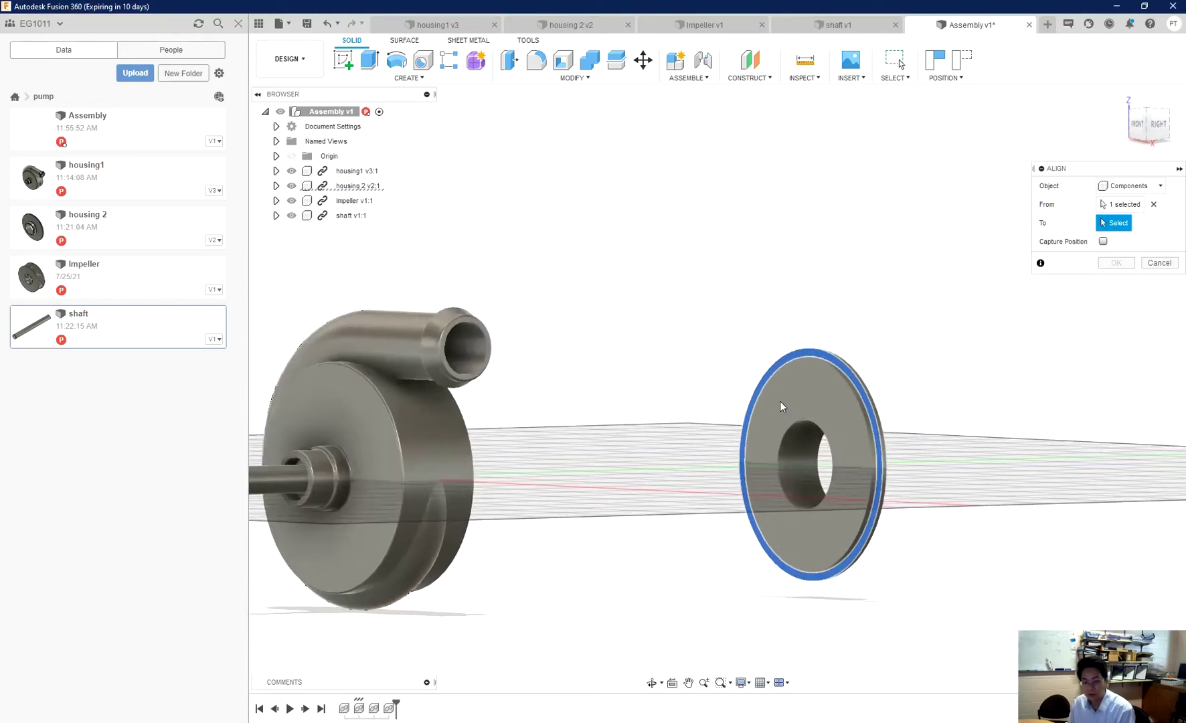
Target housing1's front opening edge so housing 2 seats on as the lid
left_click(653, 682)
left_click_drag(679, 510, 577, 503)
scroll(629, 441, "up", 5)
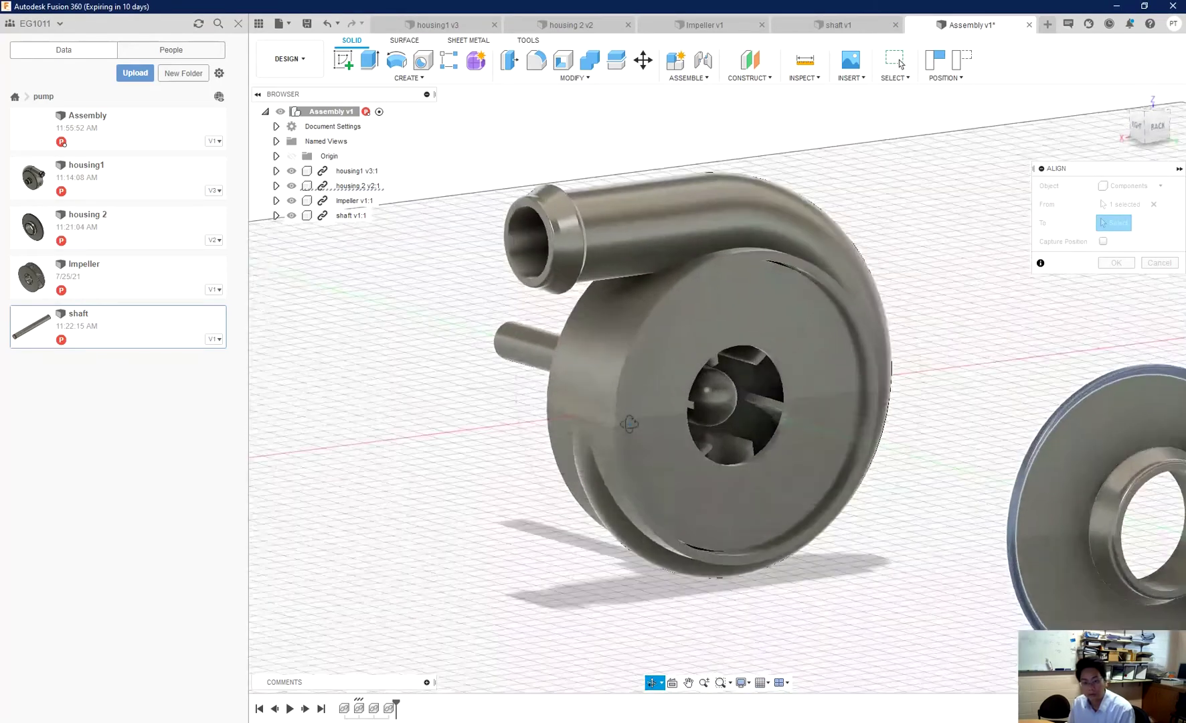
key("Escape")
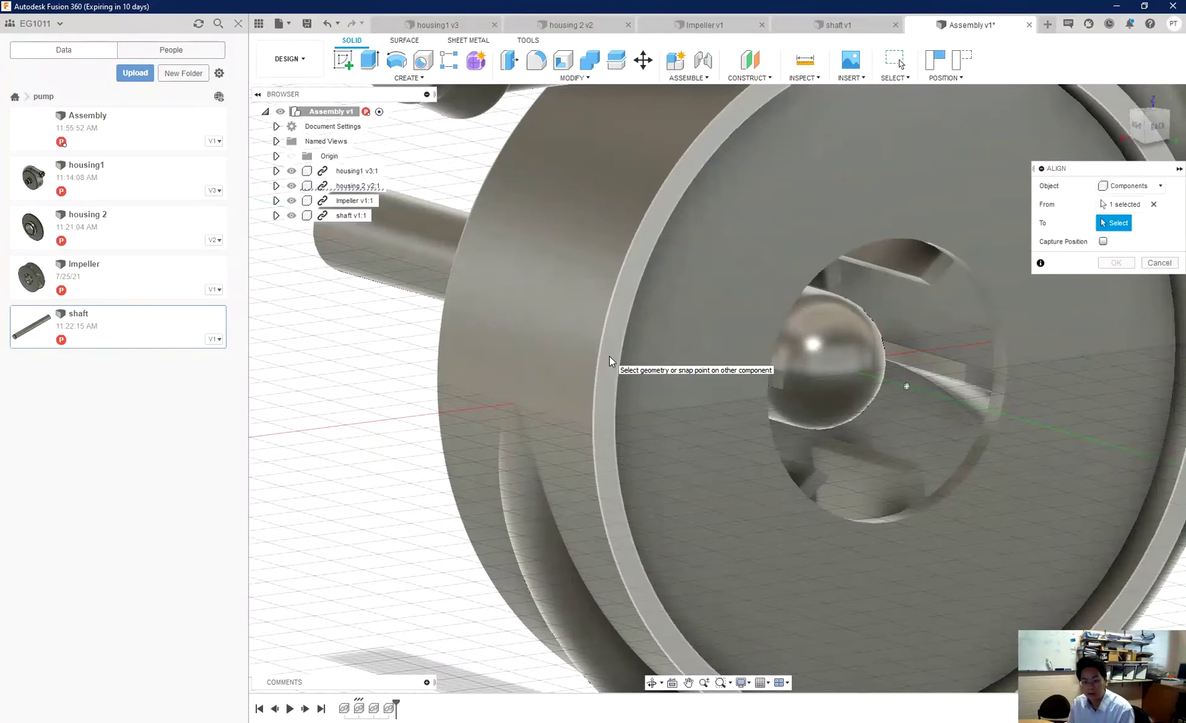
left_click(613, 368)
key("Return")
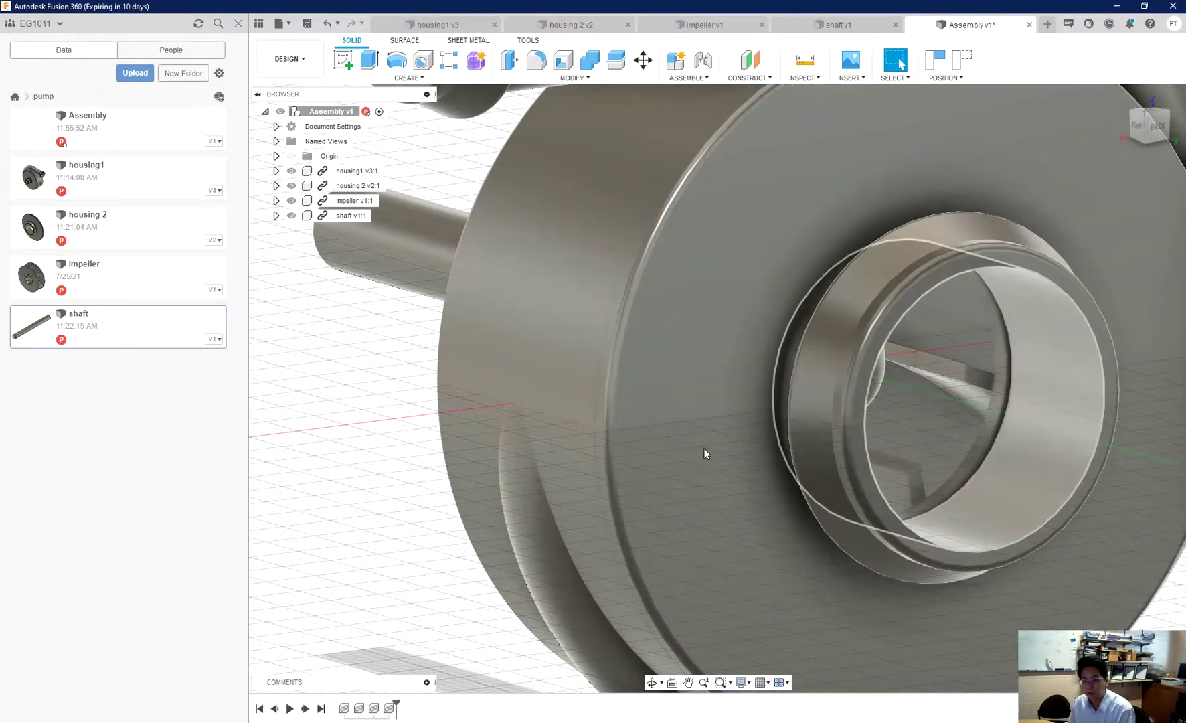
scroll(669, 469, "down", 5)
left_click(651, 681)
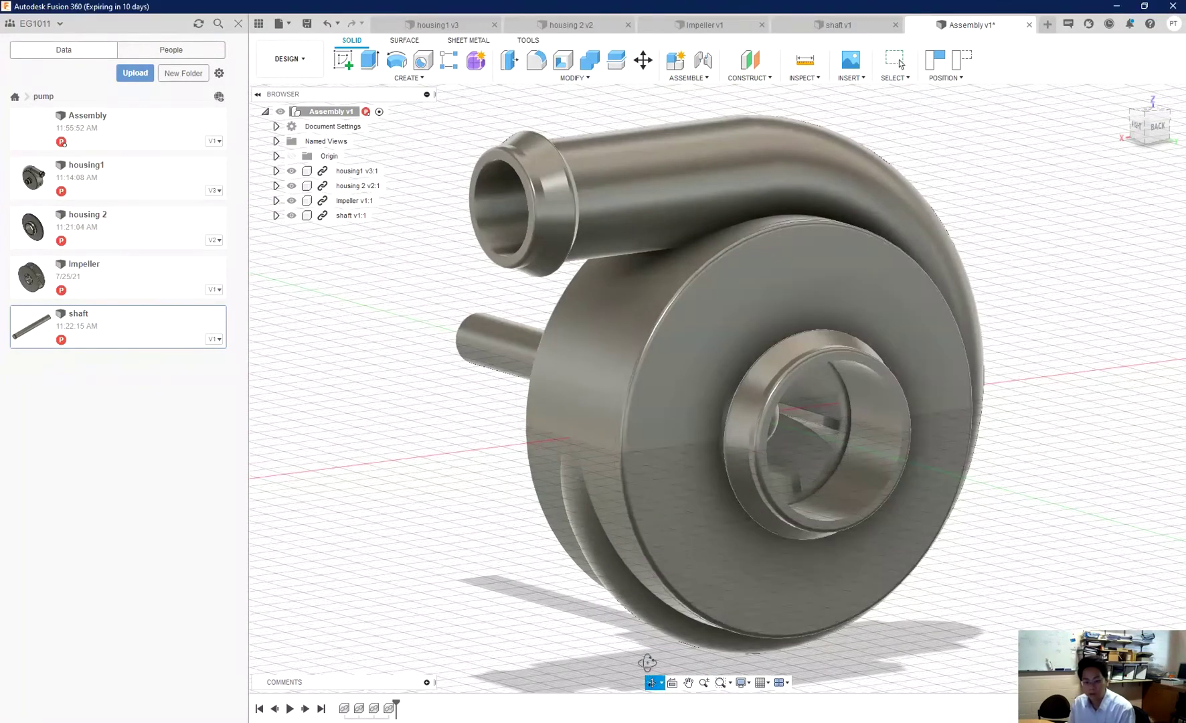
left_click_drag(648, 569, 569, 528)
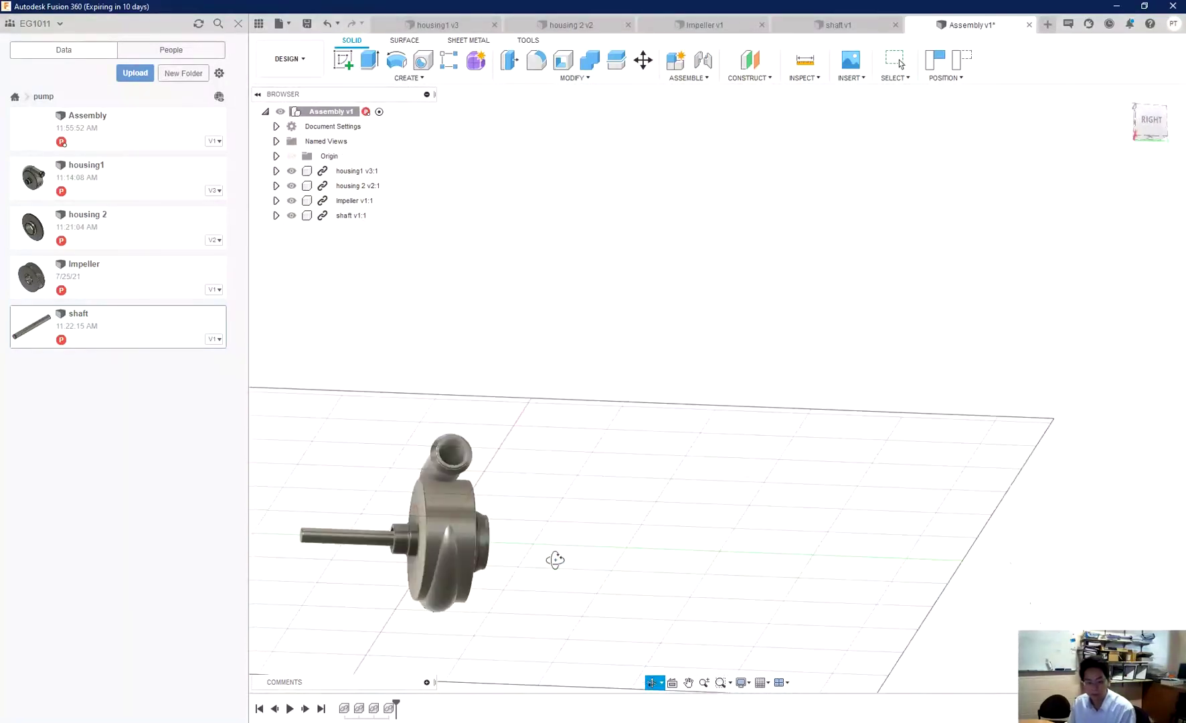
left_click_drag(555, 560, 492, 570)
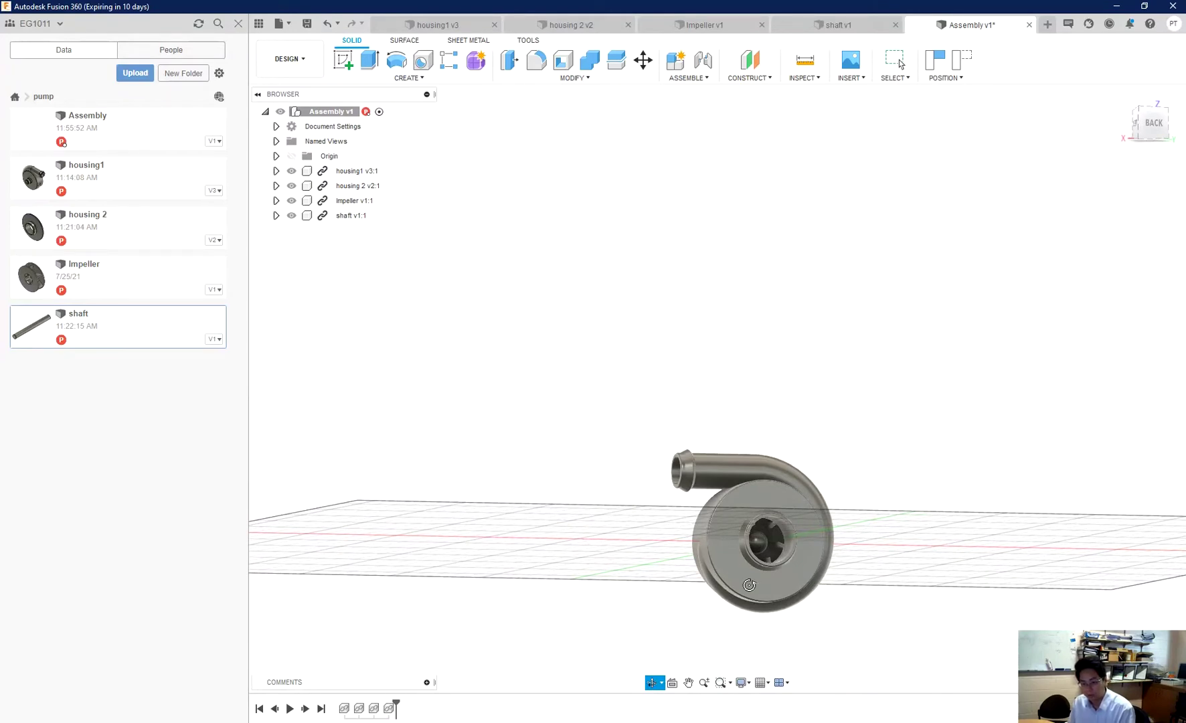
left_click_drag(653, 598, 691, 627)
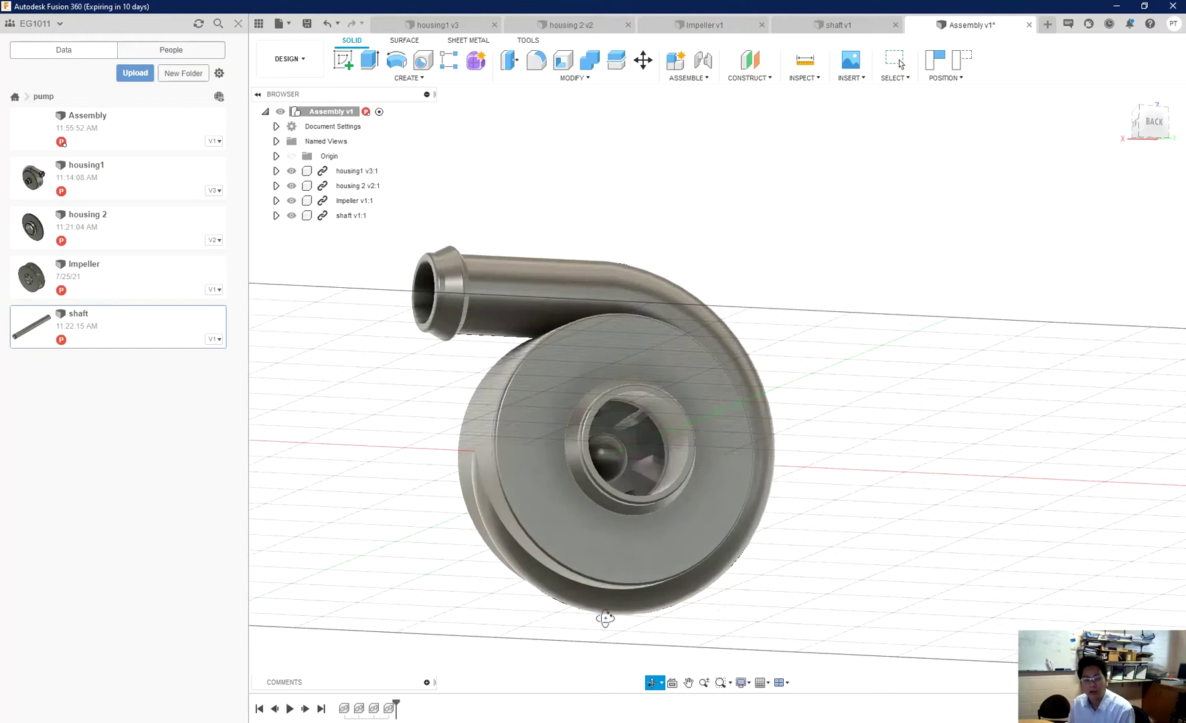
left_click_drag(603, 619, 502, 621)
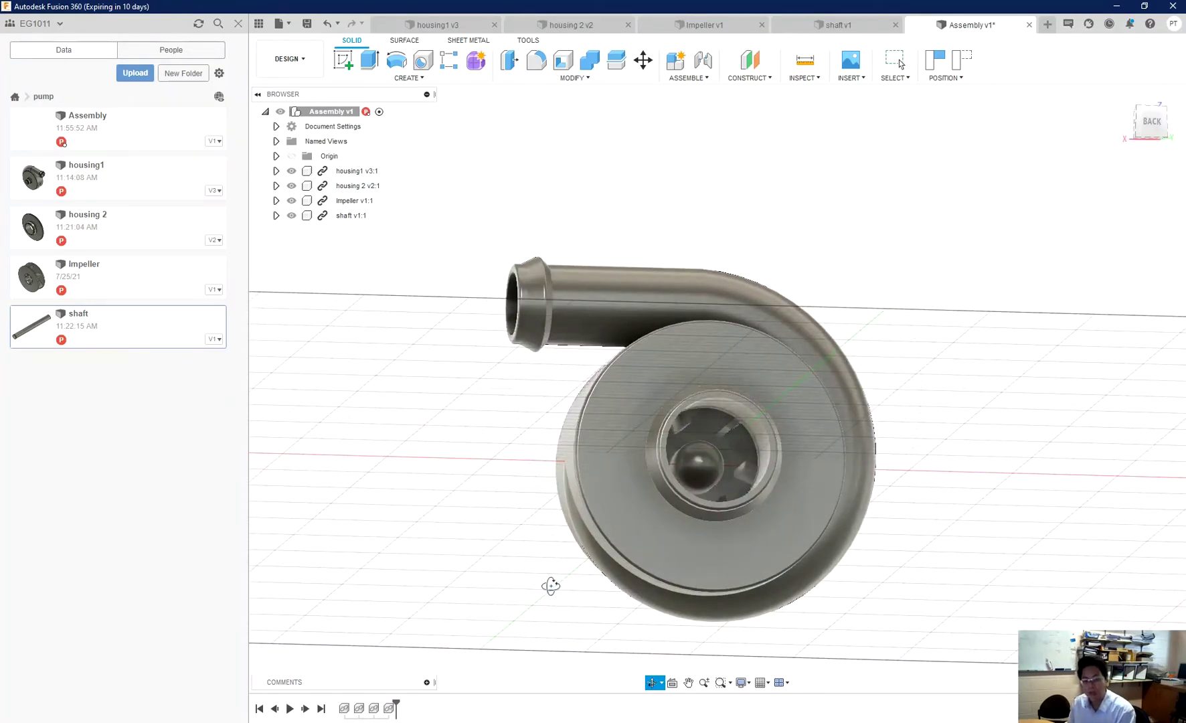
left_click_drag(550, 586, 737, 597)
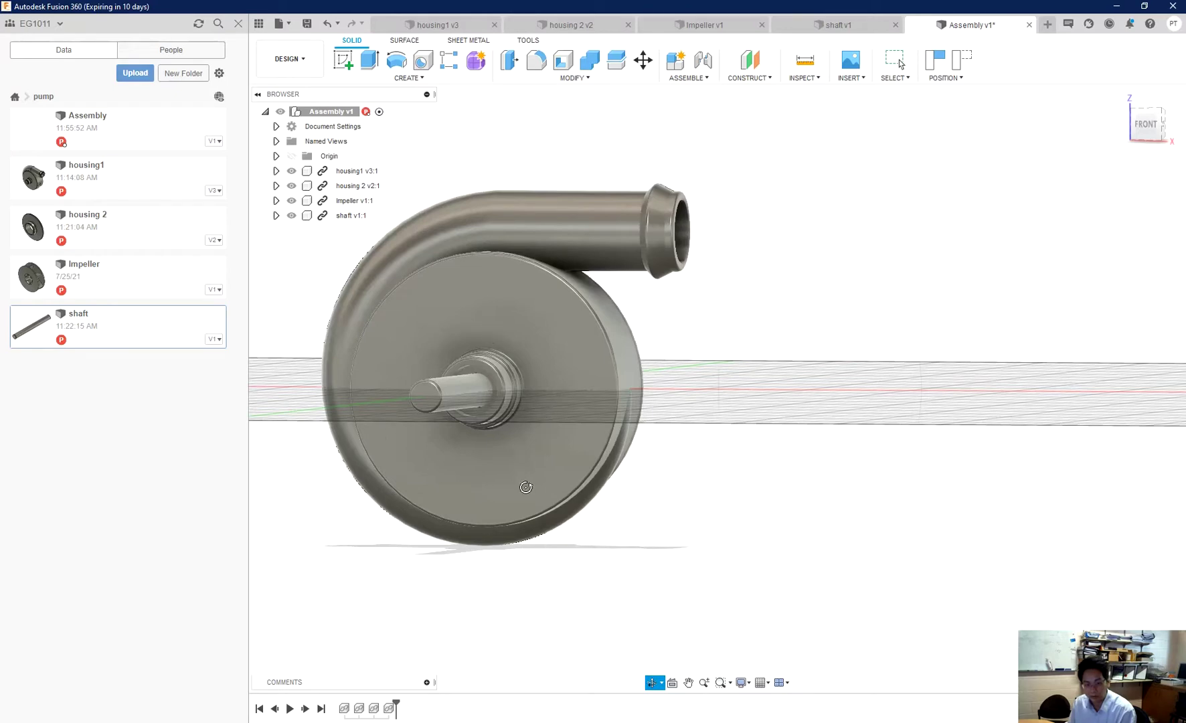
left_click_drag(707, 514, 529, 511)
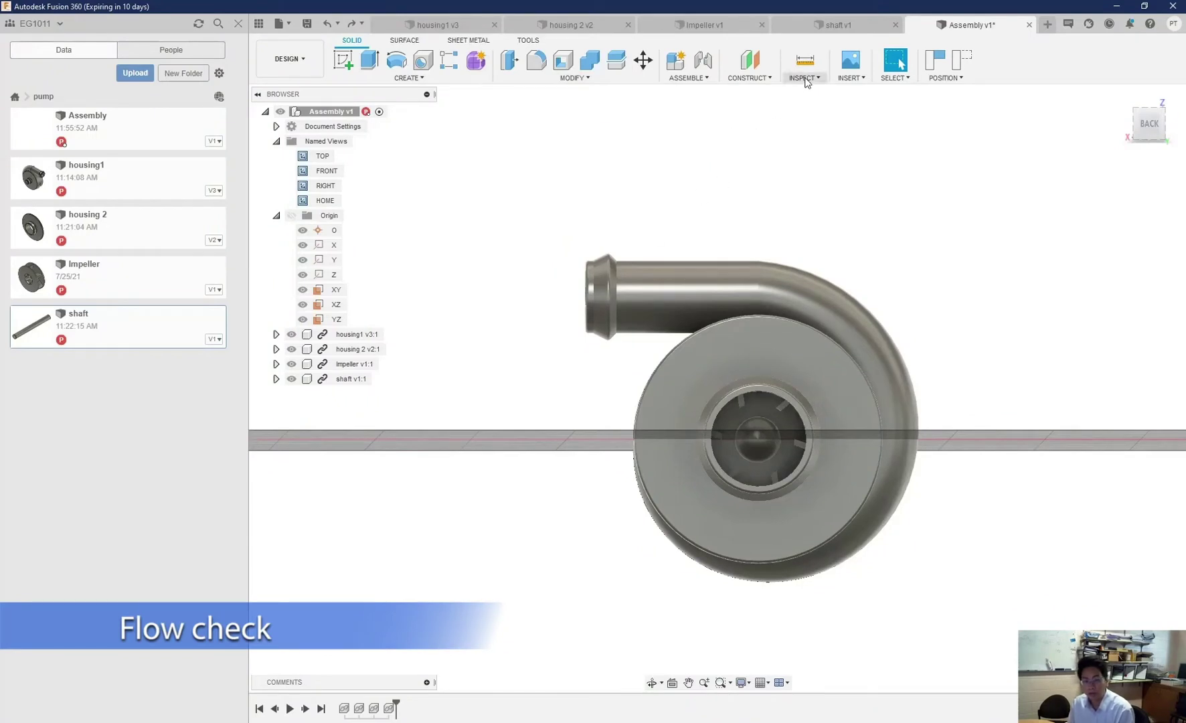
Create a section analysis cutting the pump along the XZ origin plane
left_click(805, 76)
left_click(808, 217)
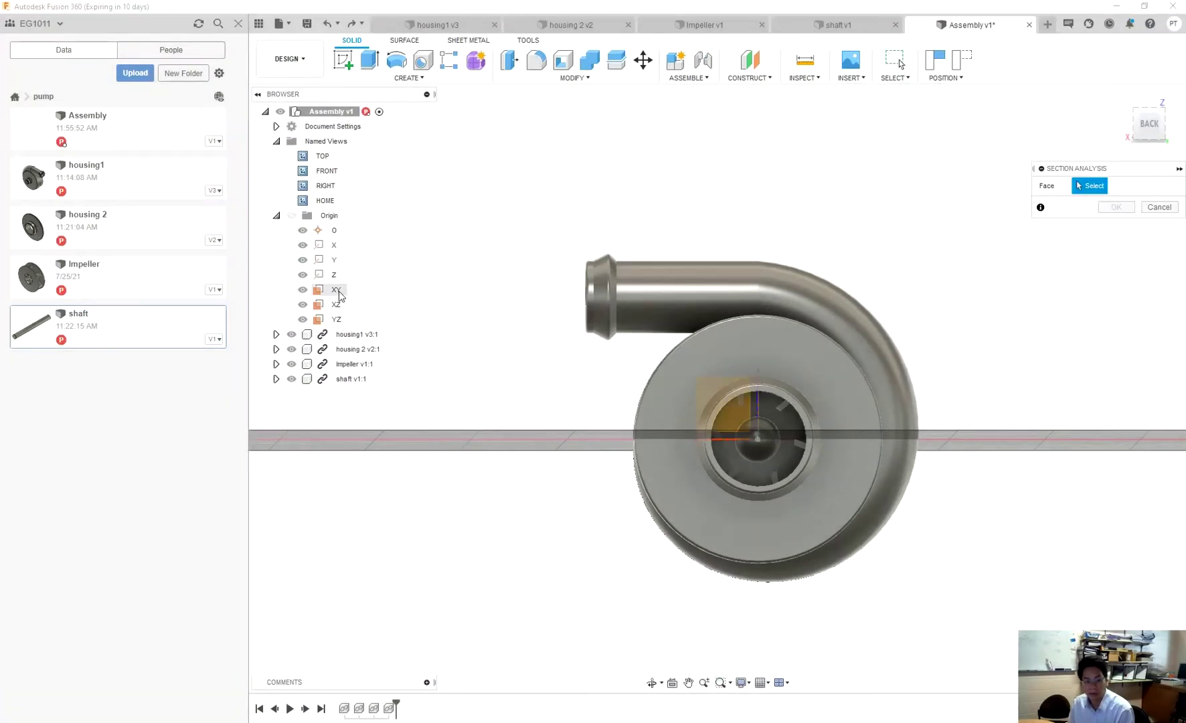
left_click(329, 306)
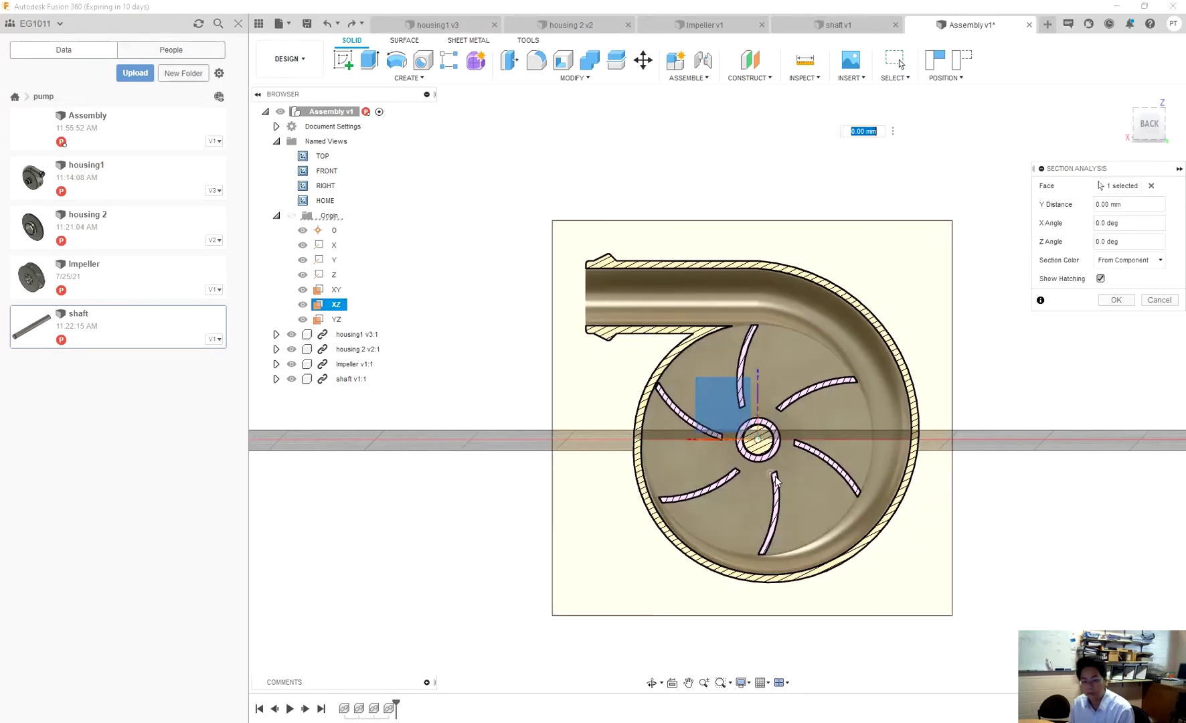
left_click(1116, 301)
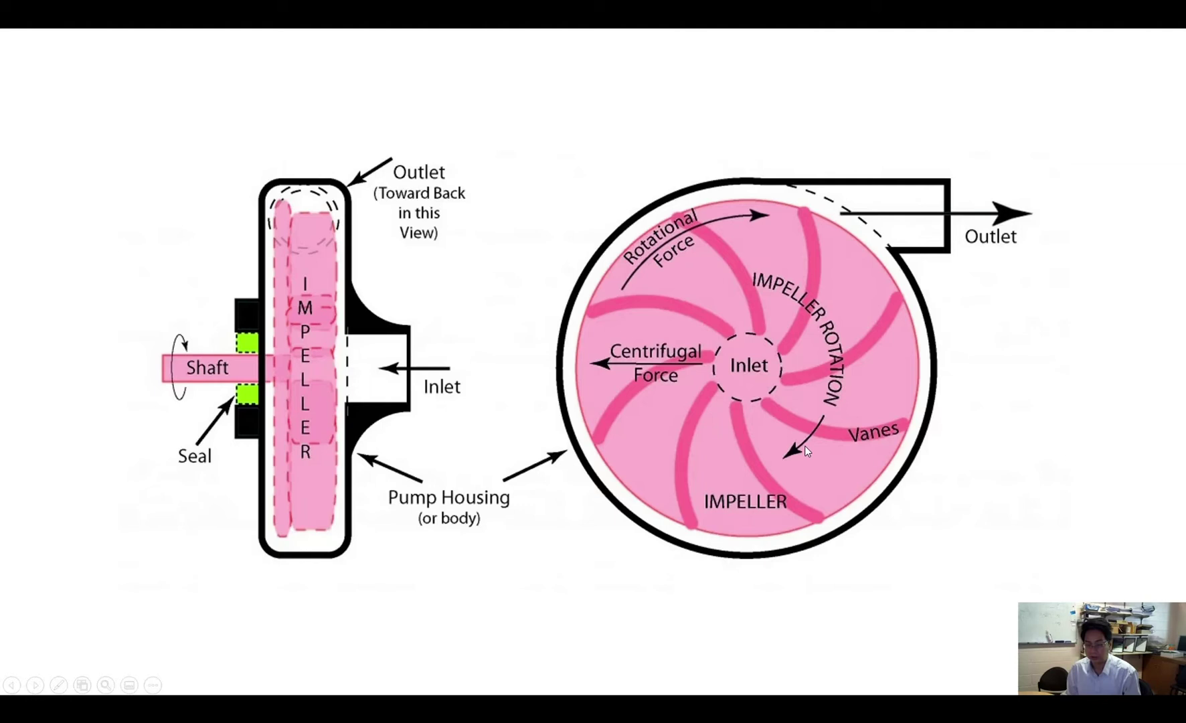
Advance the slide animation past the vane-tip marker, backing up once, until the arrow points to the outlet
left_click(827, 230)
left_click(826, 231)
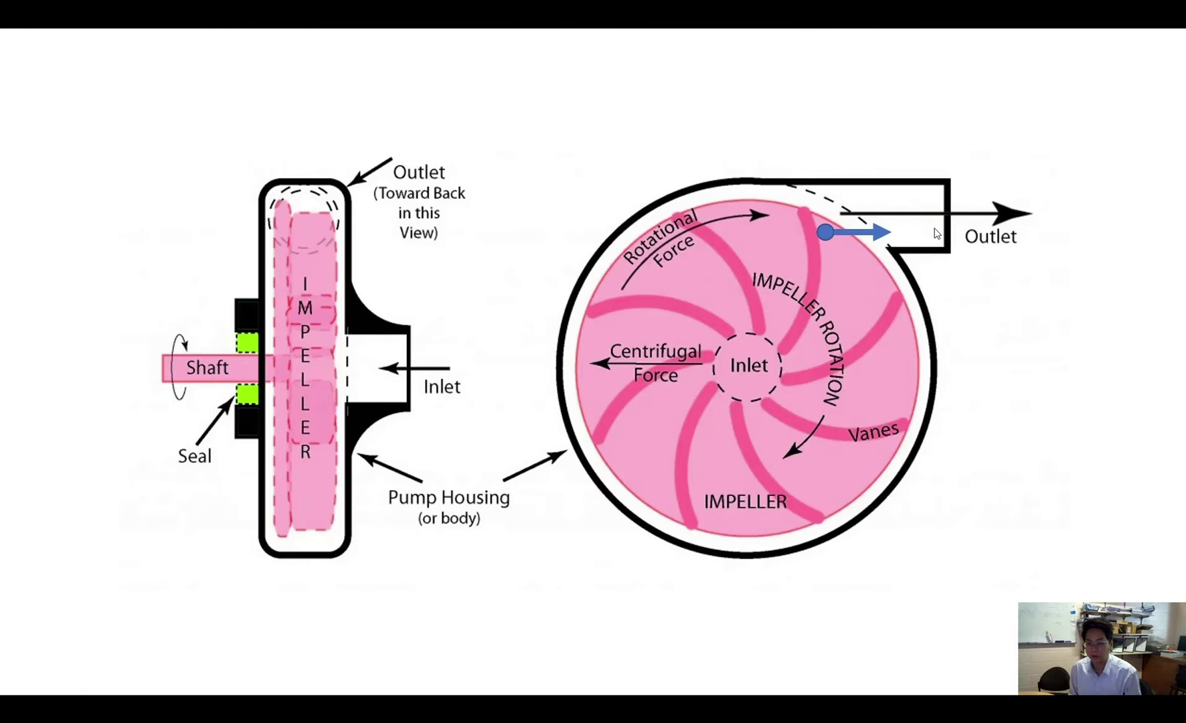
key("Right")
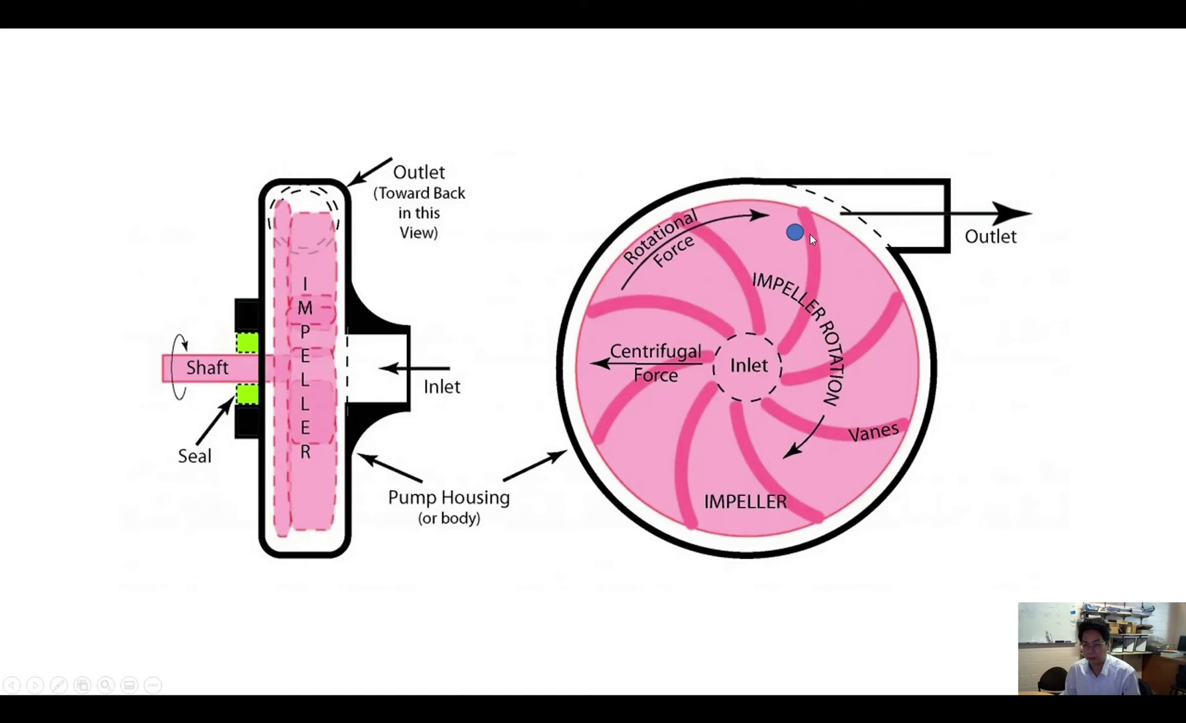
left_click(810, 234)
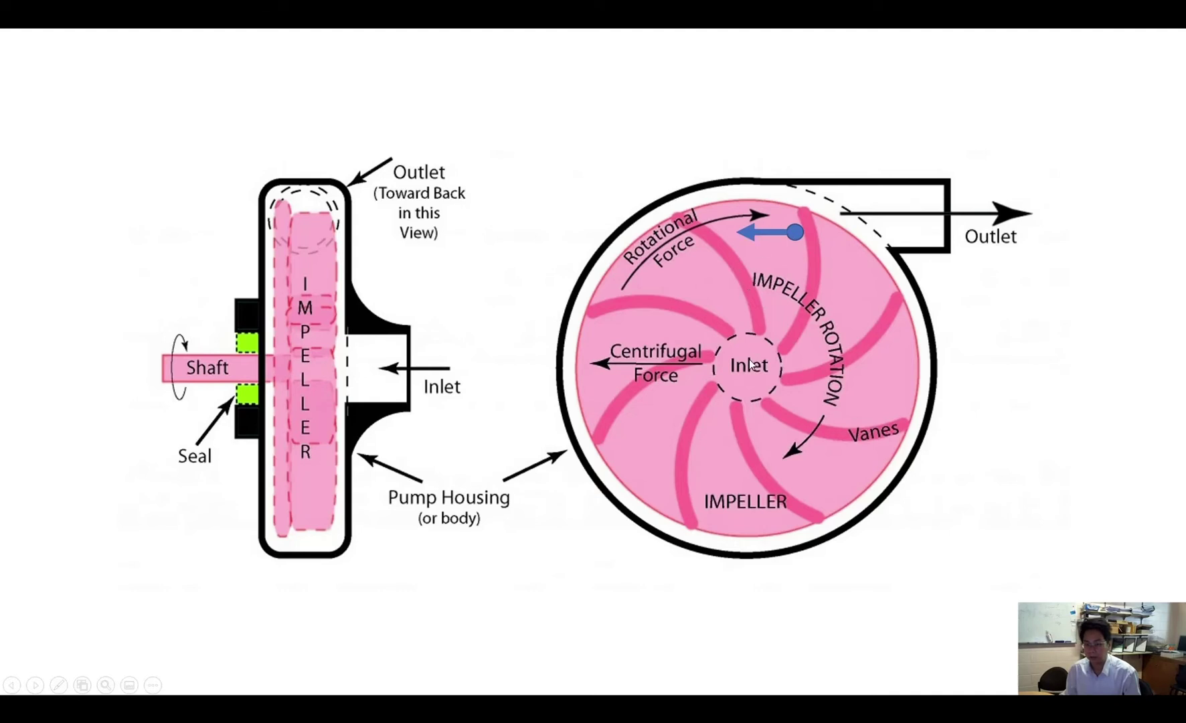
left_click(940, 221)
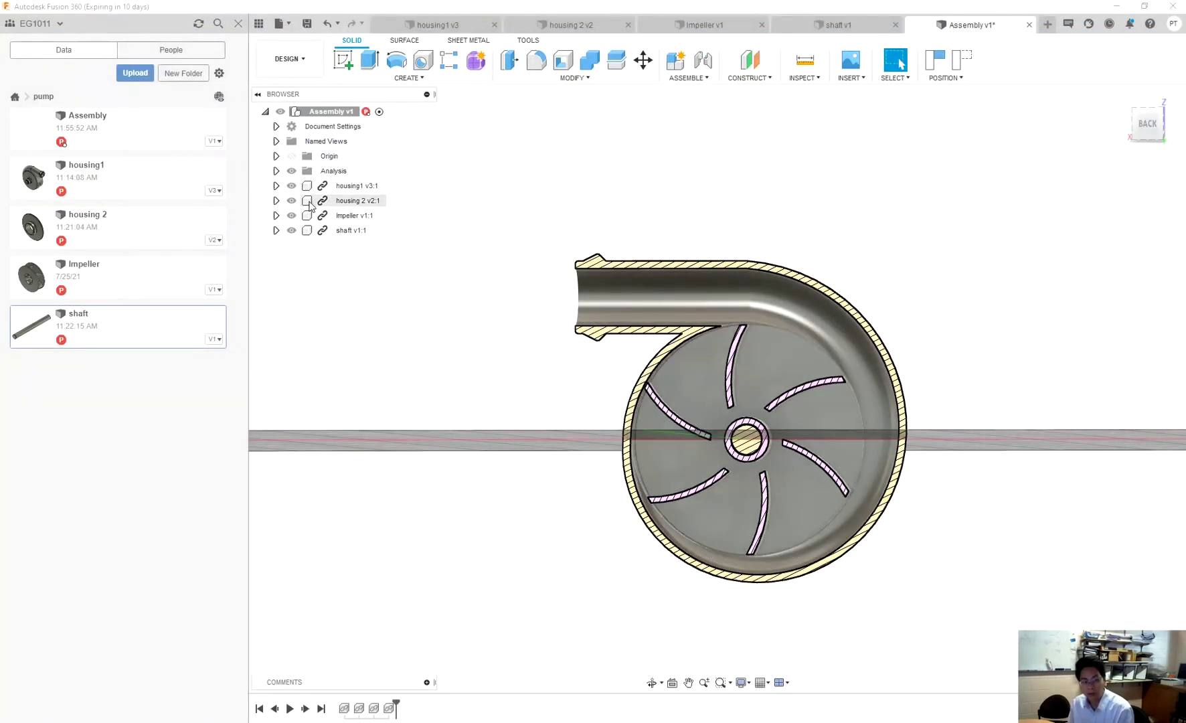
Hide Section1 in the Analysis folder and orbit to a right-side perspective
left_click(276, 171)
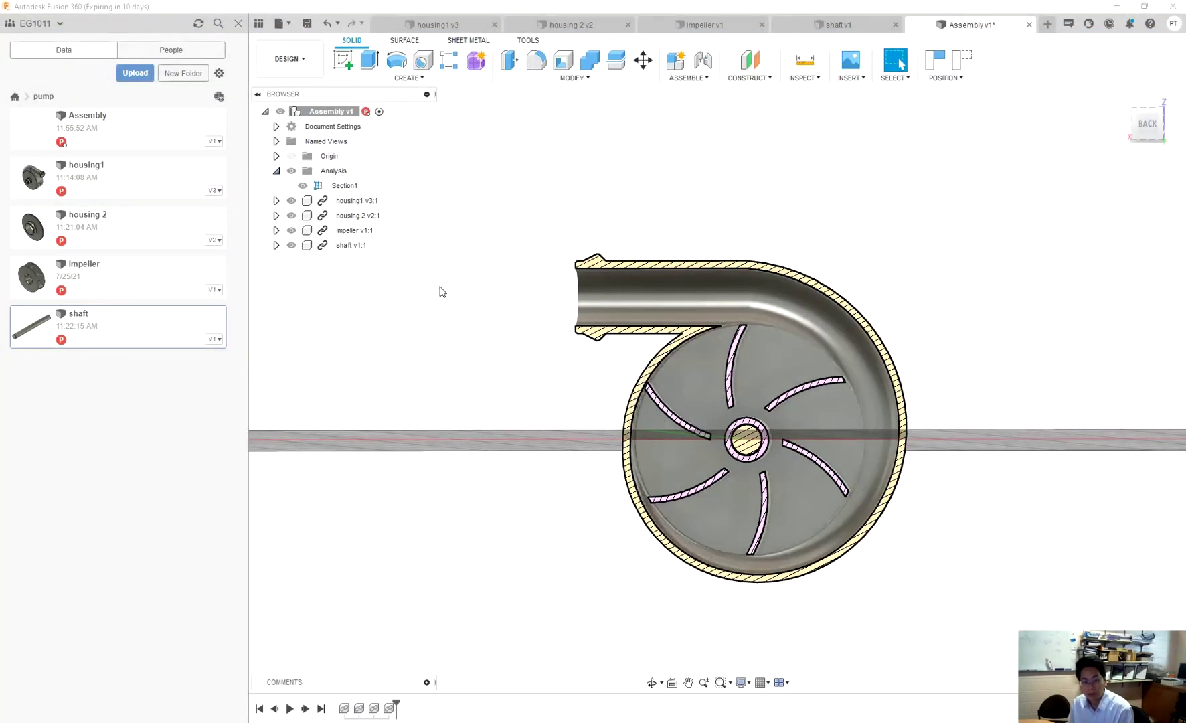
left_click(299, 188)
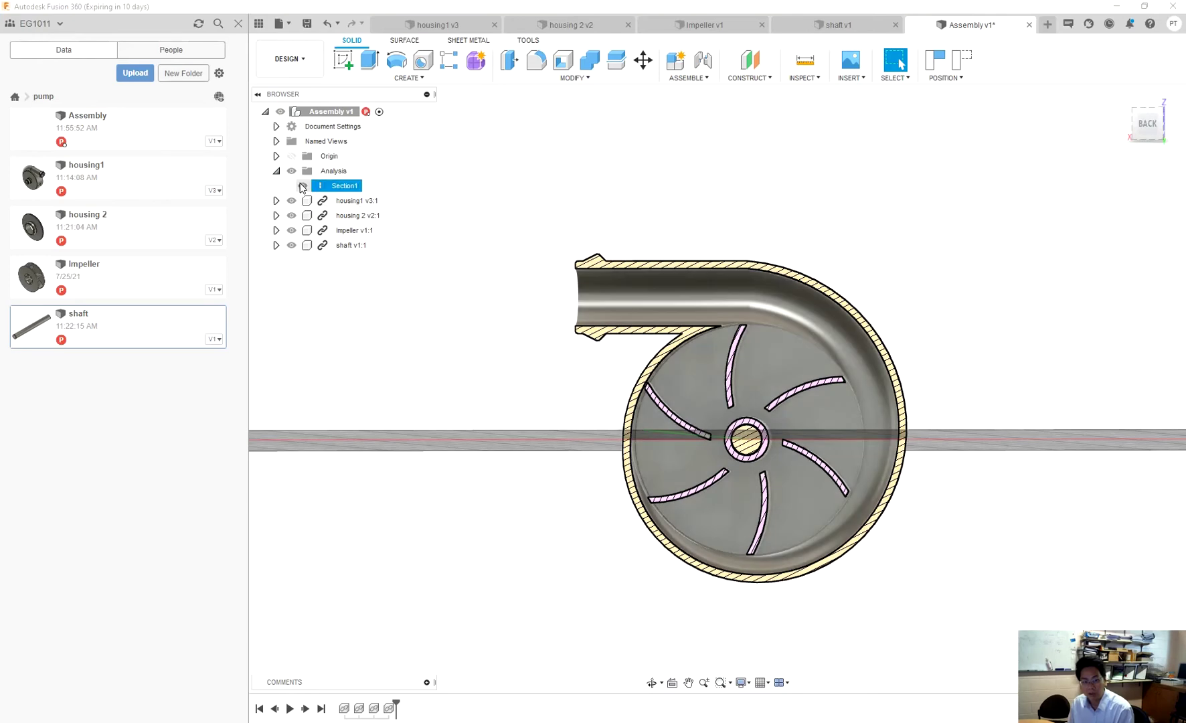
left_click(302, 187)
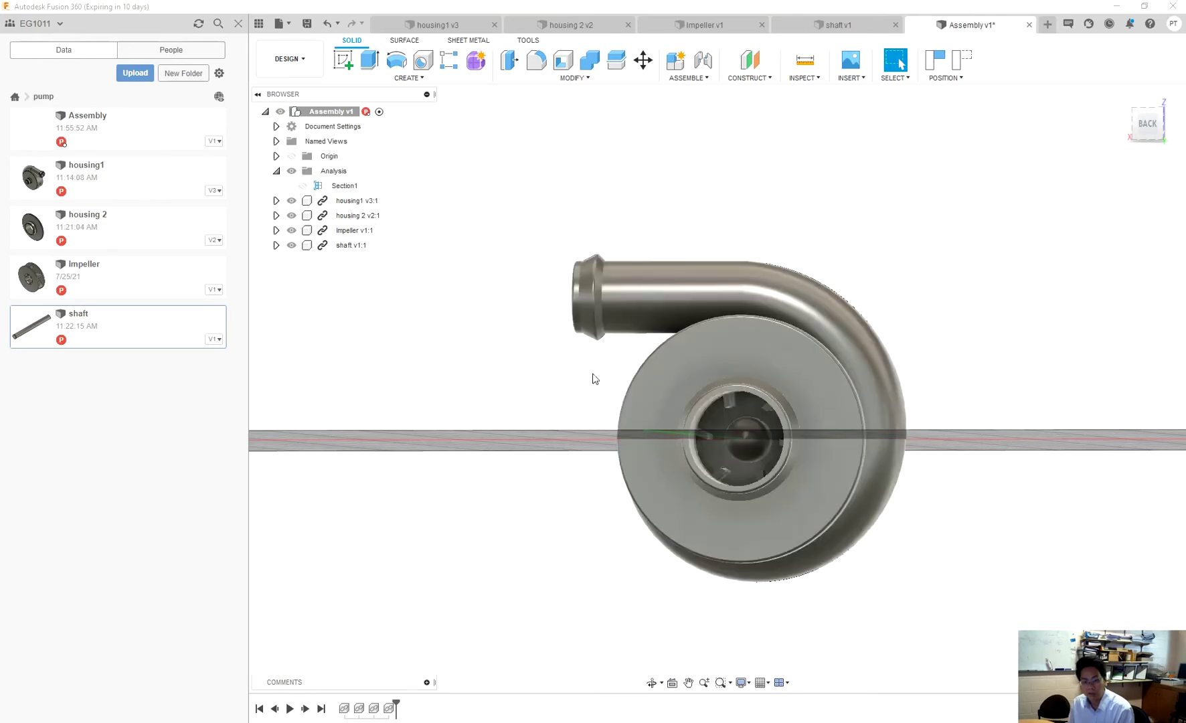
left_click(651, 682)
left_click_drag(670, 498, 788, 221)
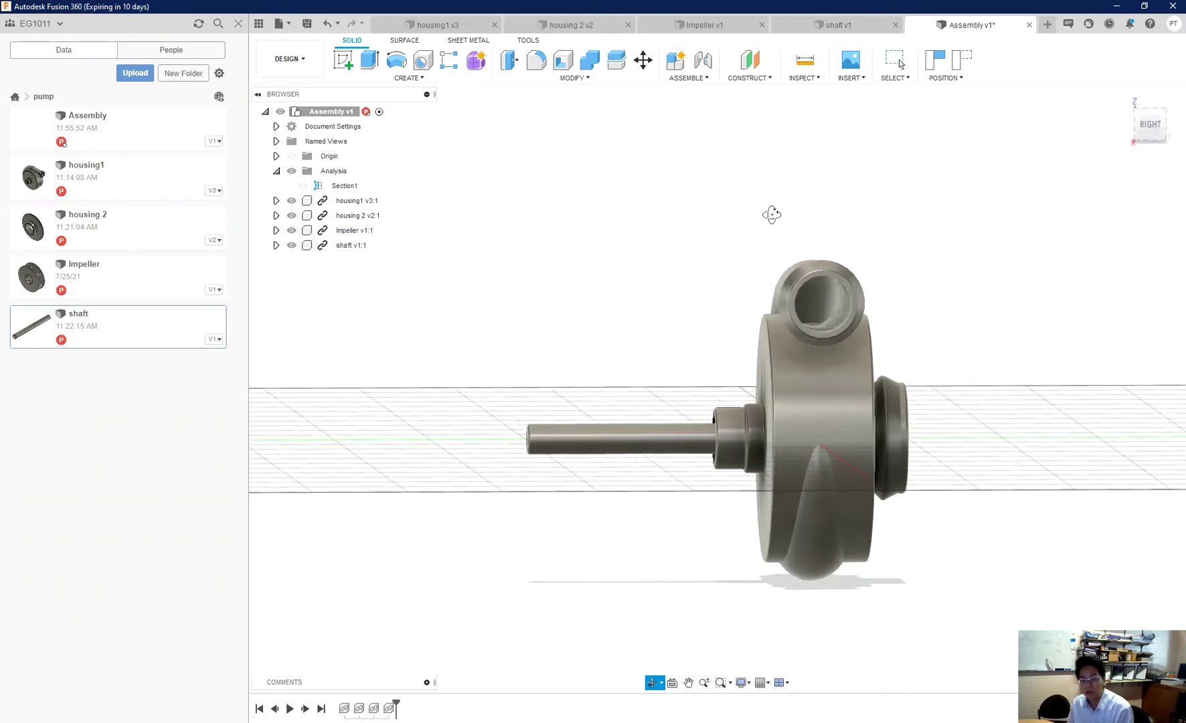
Add a second section analysis, Section2, on the YZ origin plane
left_click(805, 78)
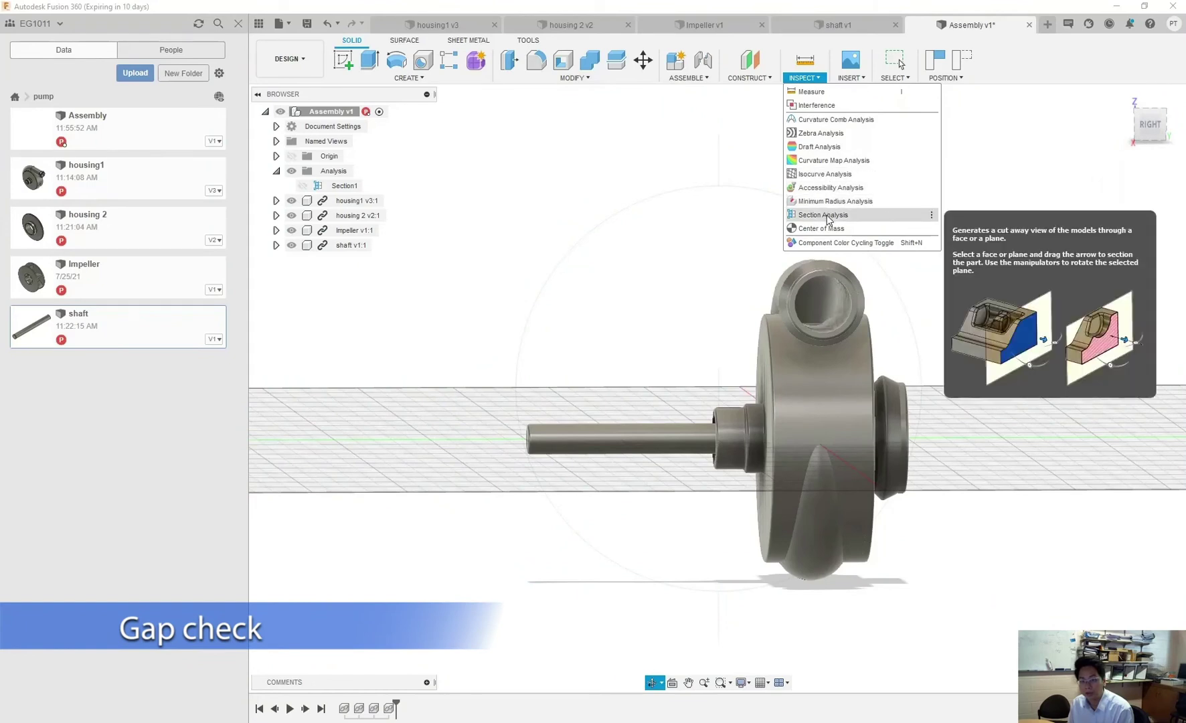
left_click(827, 215)
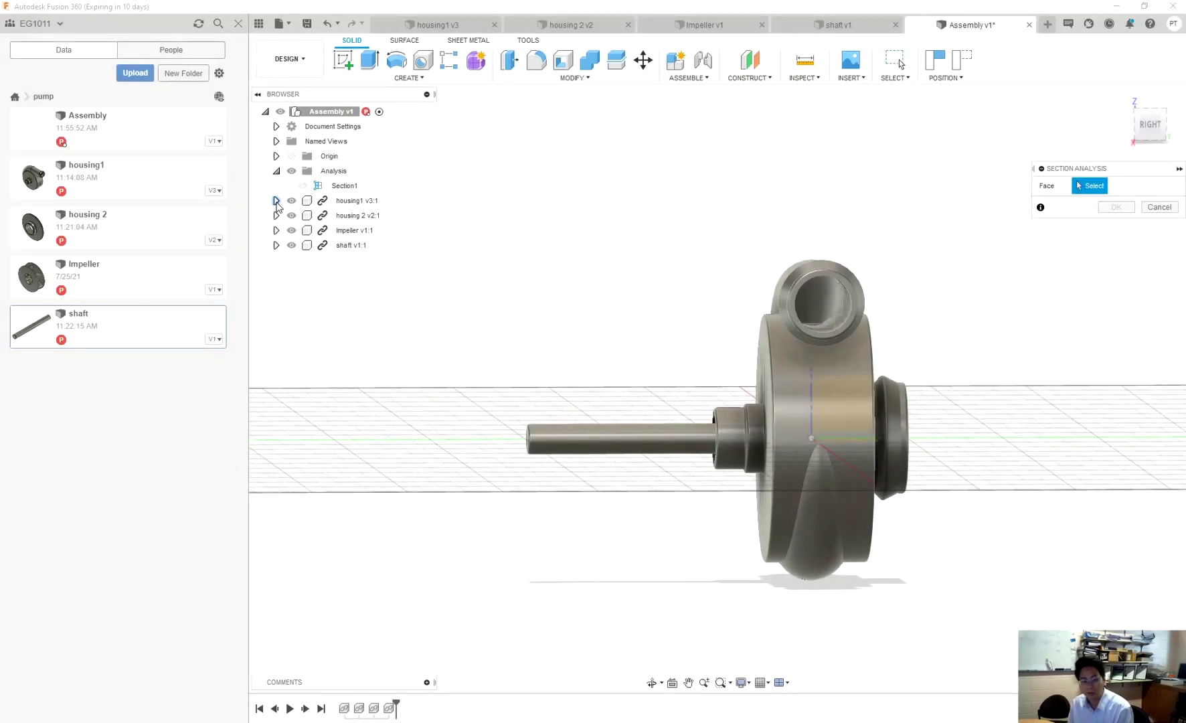
left_click(276, 157)
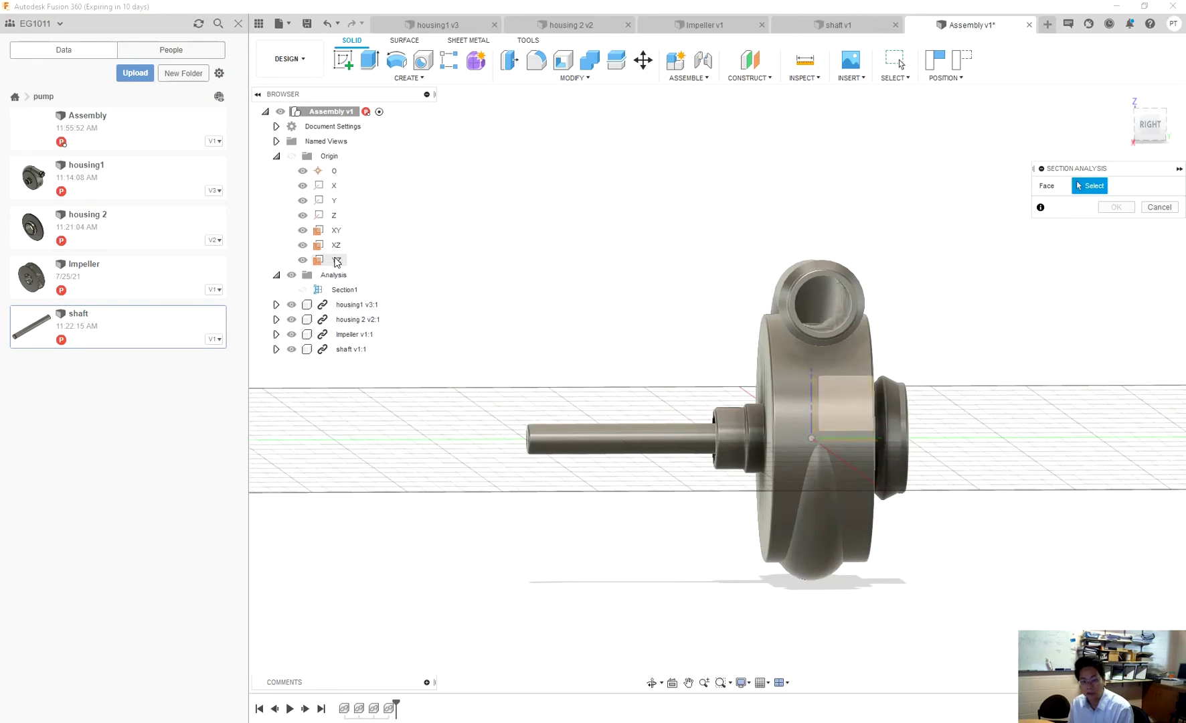
left_click(336, 260)
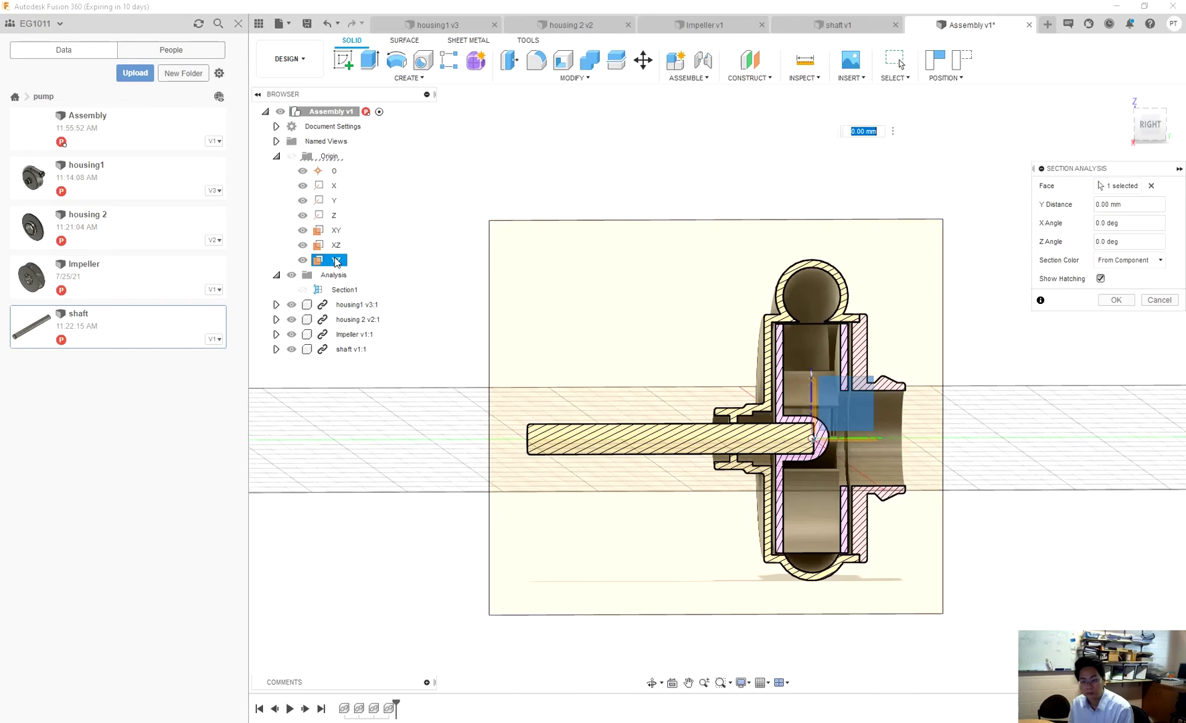
left_click(1115, 300)
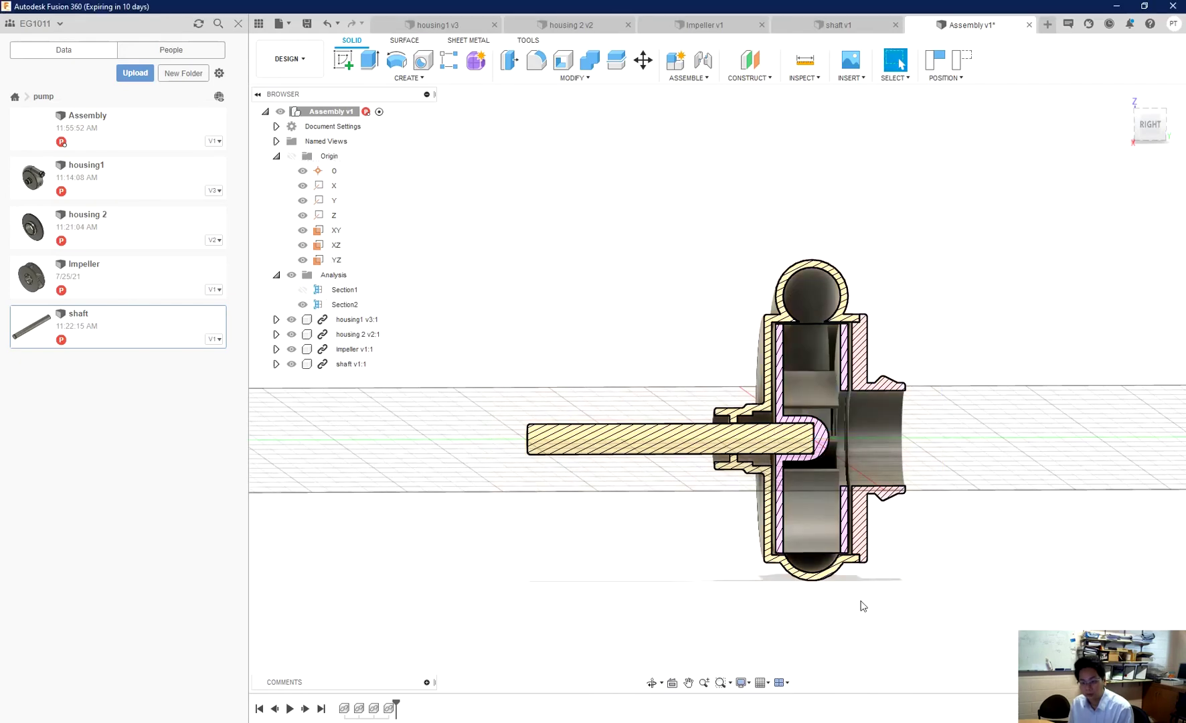
Orbit and zoom in close on the shaft tip and seal grooves in the YZ section
left_click(651, 682)
left_click_drag(803, 402, 818, 397)
scroll(818, 397, "up", 3)
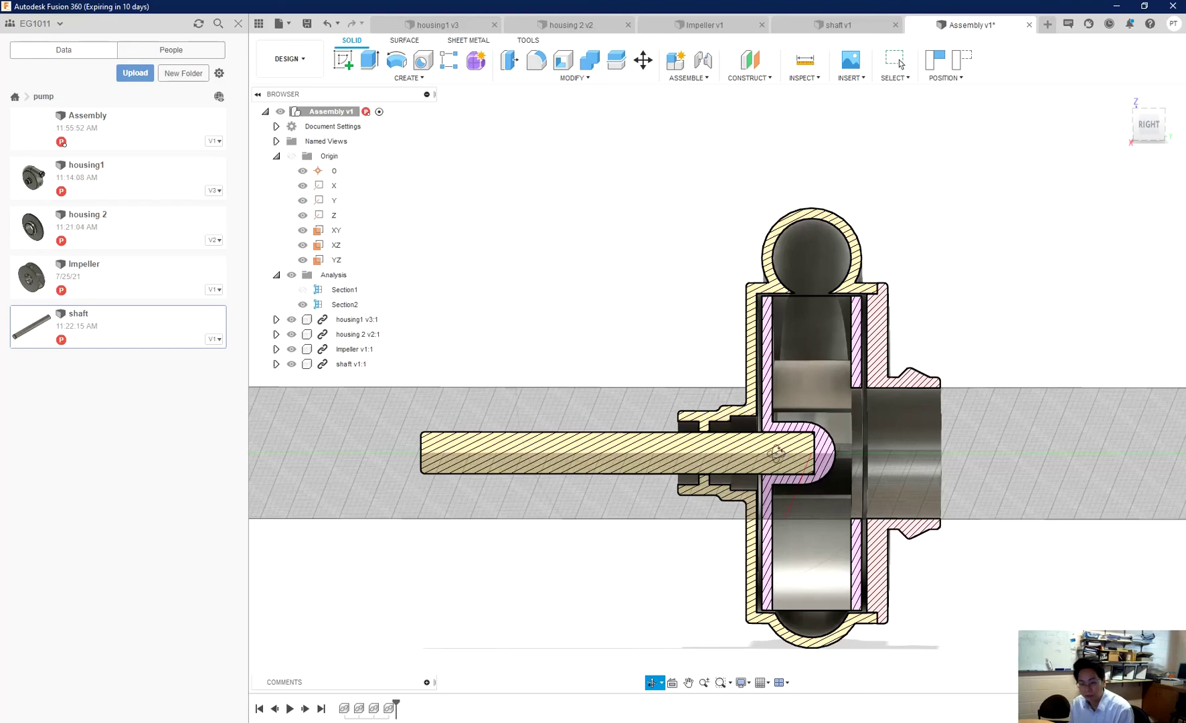
scroll(803, 448, "up", 3)
scroll(806, 448, "up", 5)
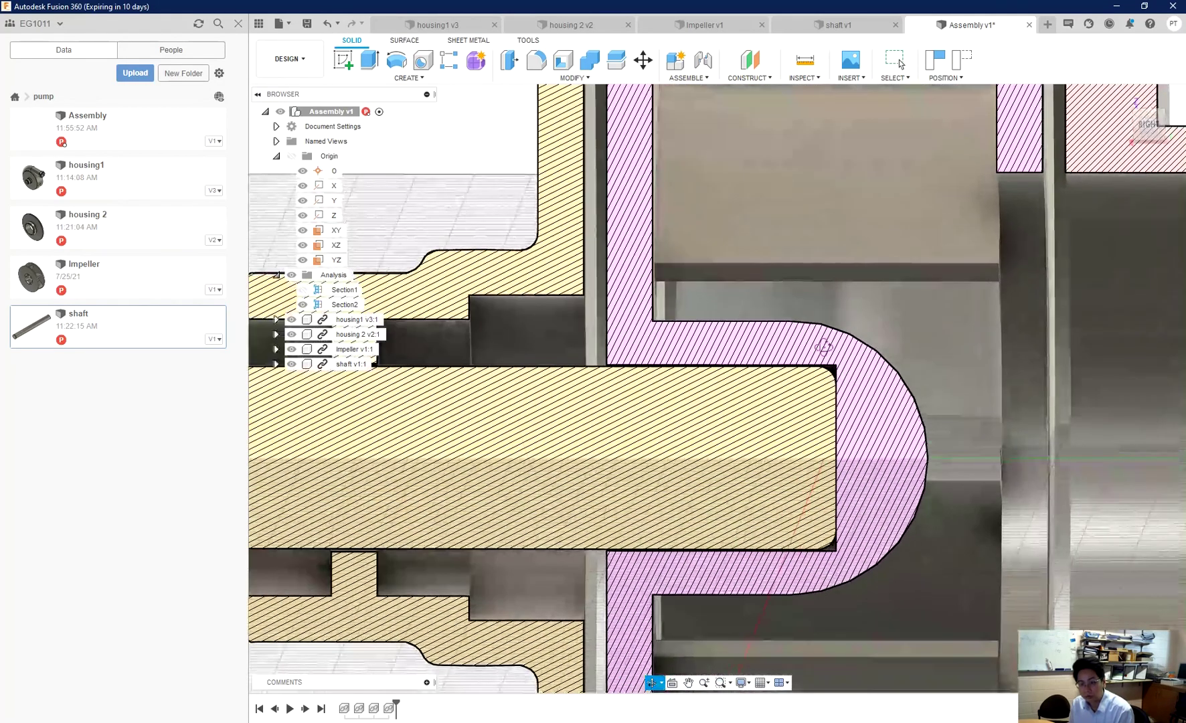
scroll(870, 431, "down", 5)
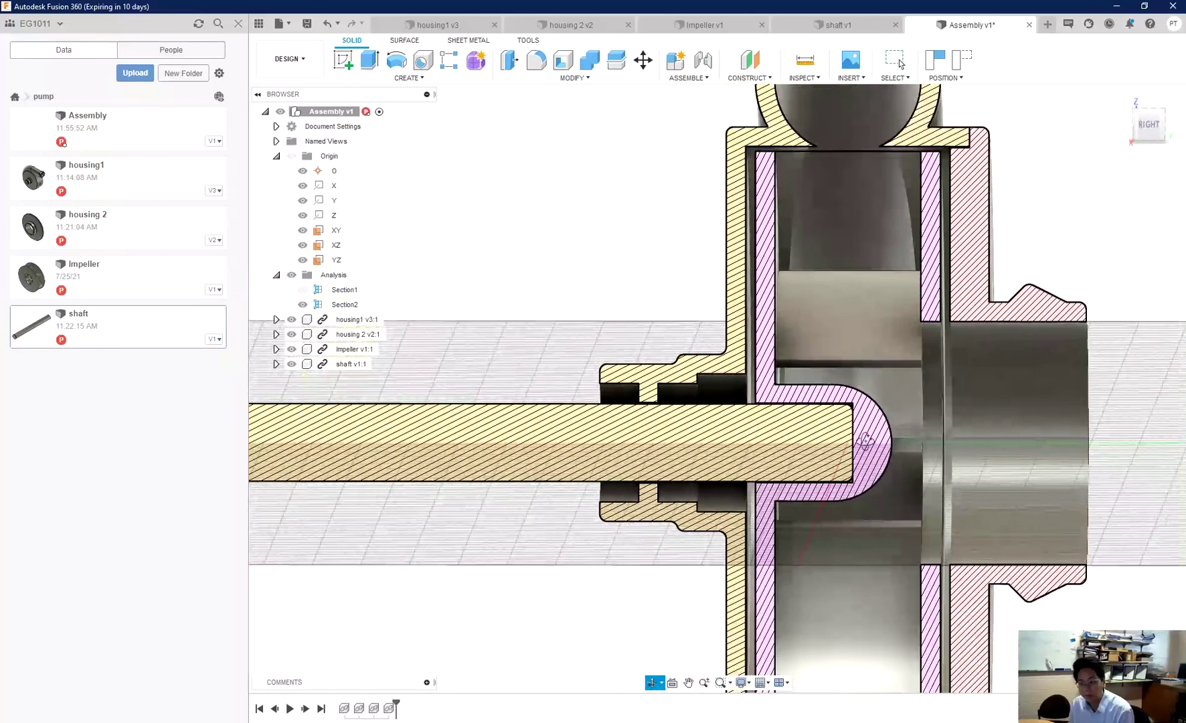
scroll(696, 431, "up", 1)
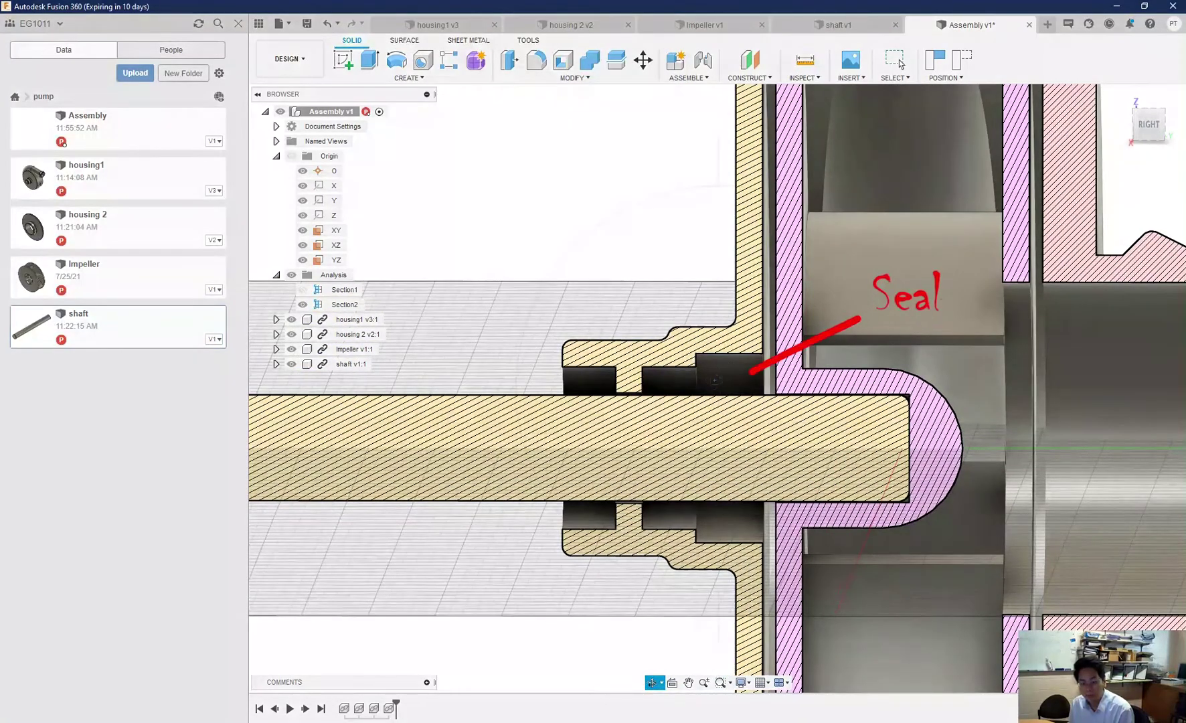
left_click_drag(743, 373, 793, 387)
left_click_drag(744, 370, 770, 327)
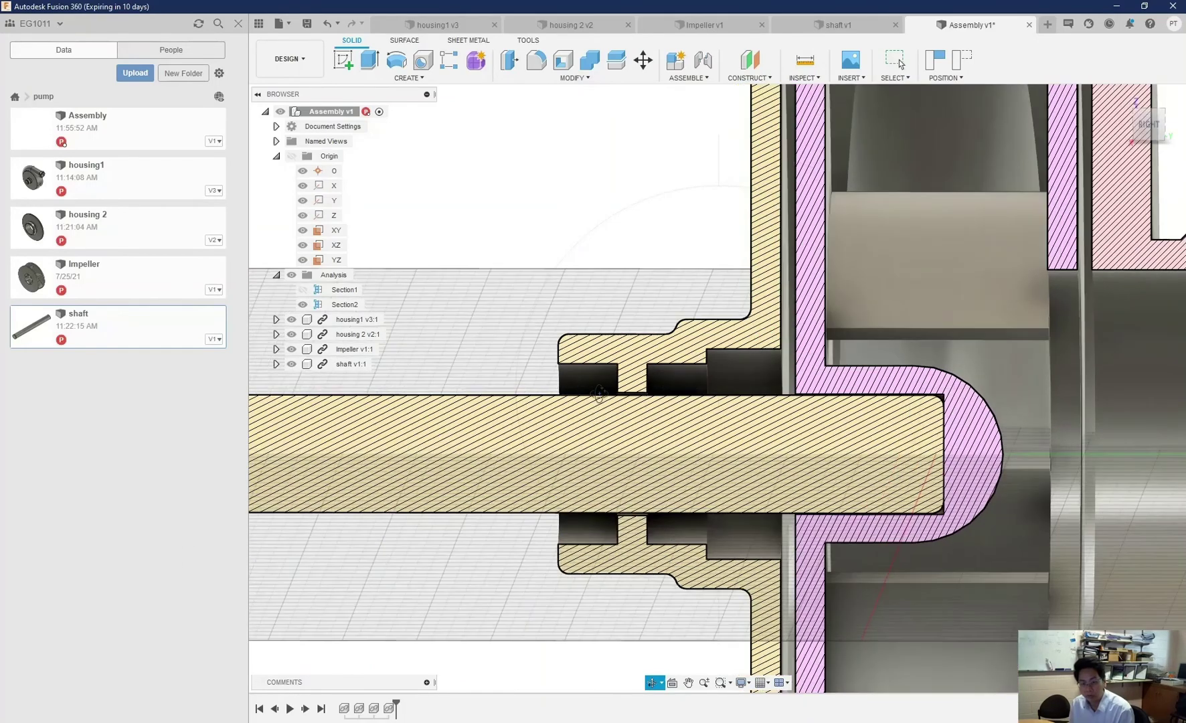
scroll(604, 394, "up", 5)
scroll(646, 394, "up", 3)
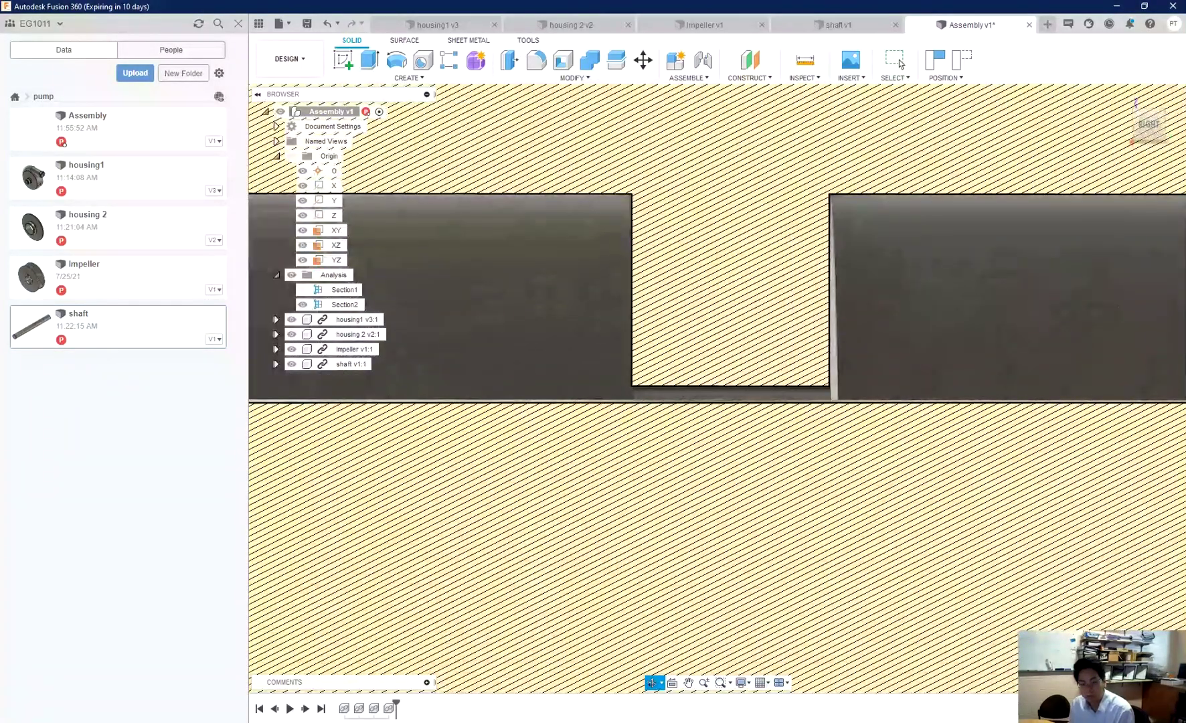
Zoom back out and orbit the sectioned pump assembly to an oblique view
scroll(607, 228, "down", 8)
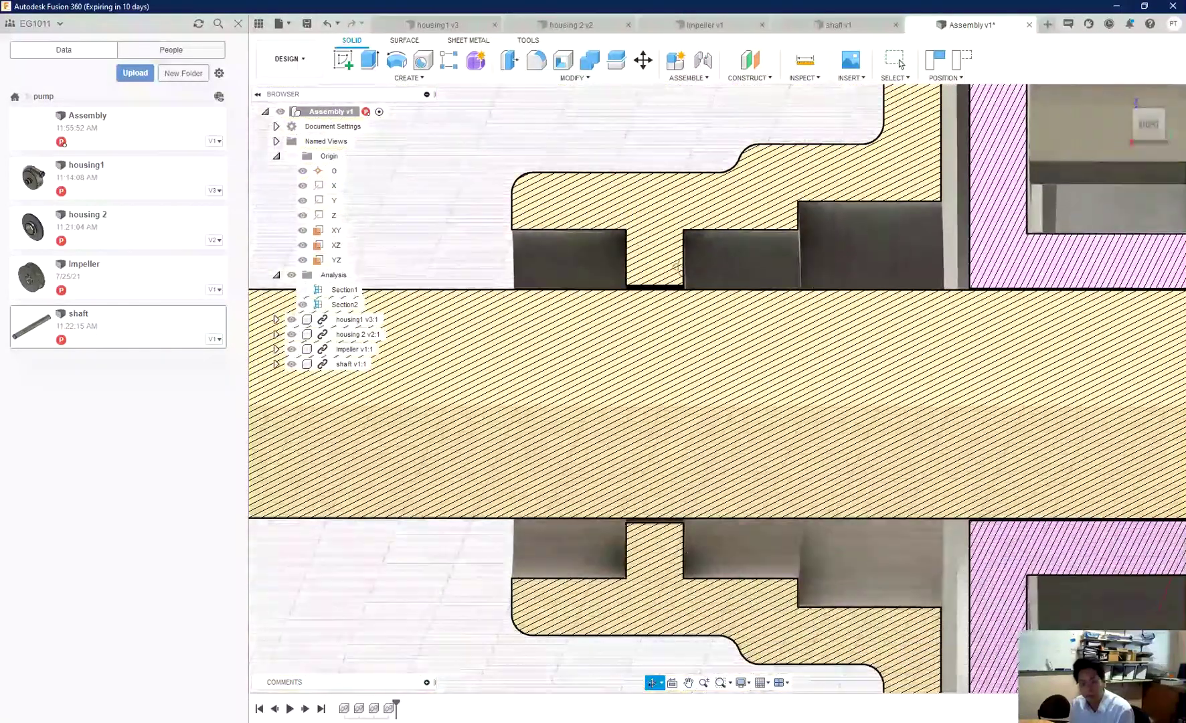
scroll(743, 389, "down", 6)
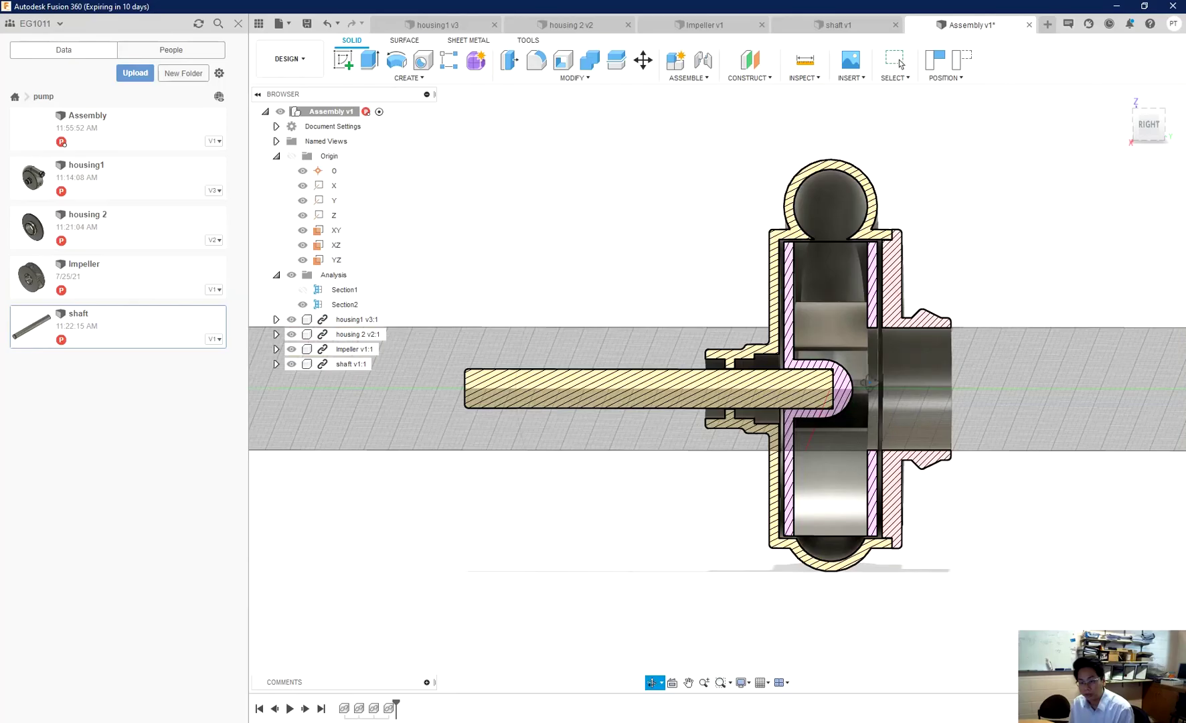
left_click_drag(738, 590, 843, 563)
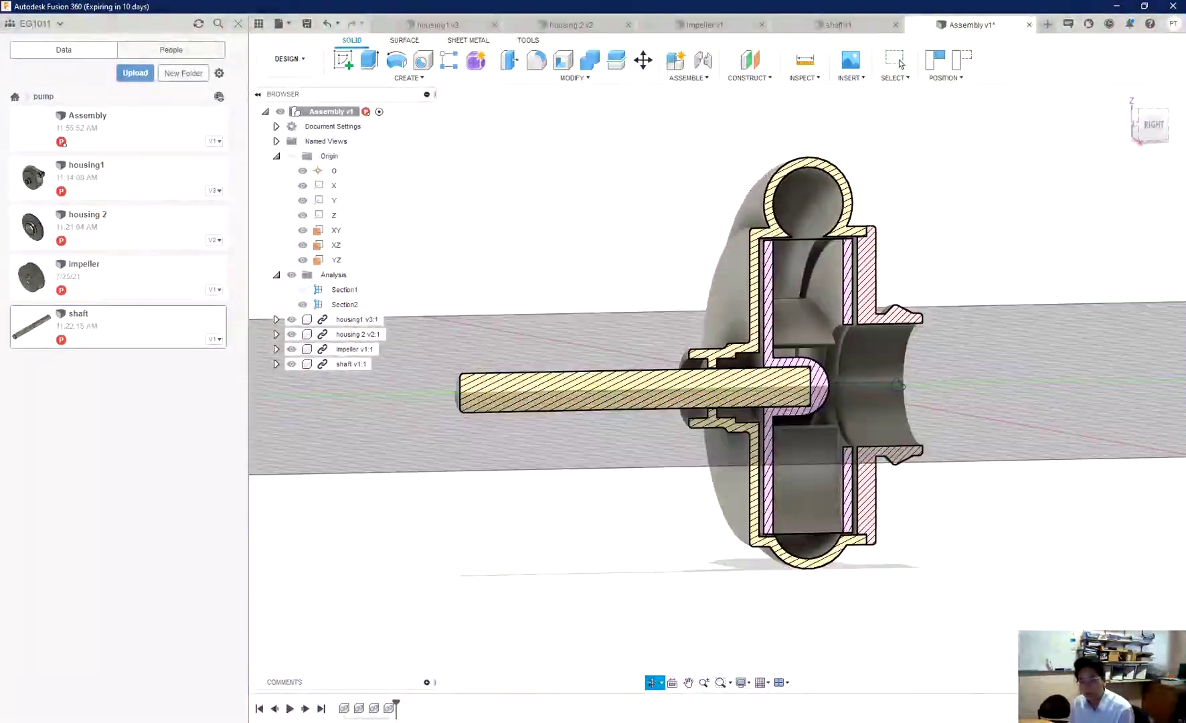
left_click_drag(897, 384, 853, 386)
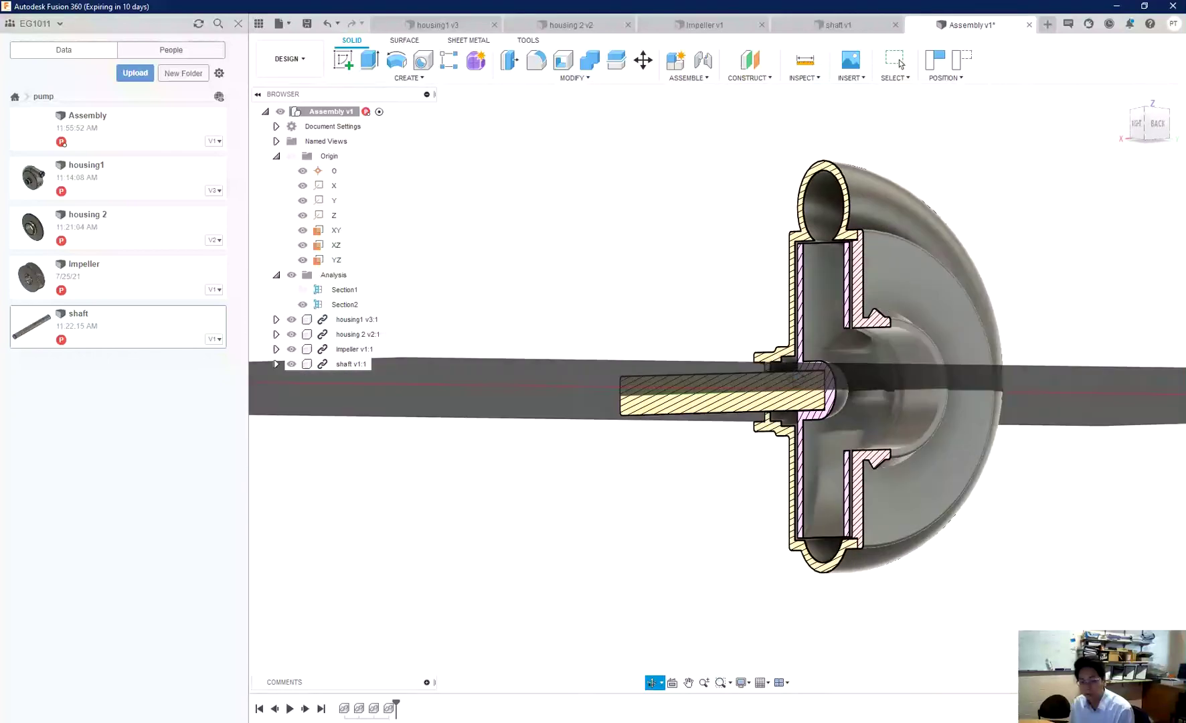